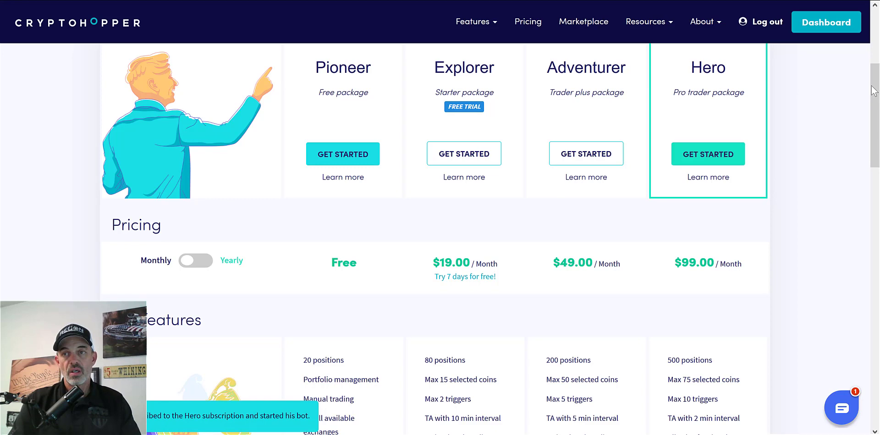
- Review the top features of the Hero package on the pricing page, focusing on Market Making
drag(877, 81, 873, 134)
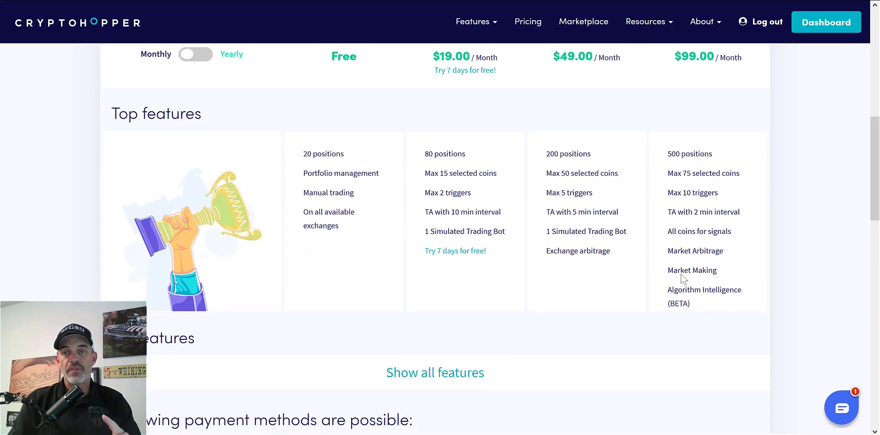
drag(674, 270, 724, 269)
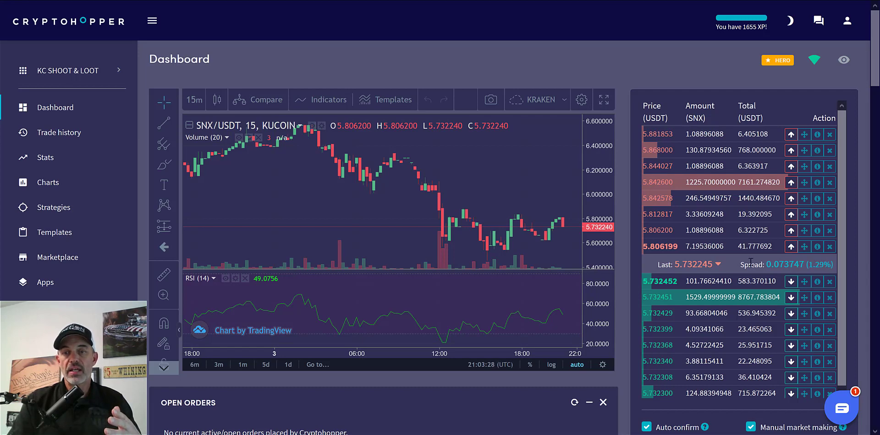
- Inspect the lowest ask and highest bid prices around the spread in the SNX/USDT order book
drag(678, 246, 641, 244)
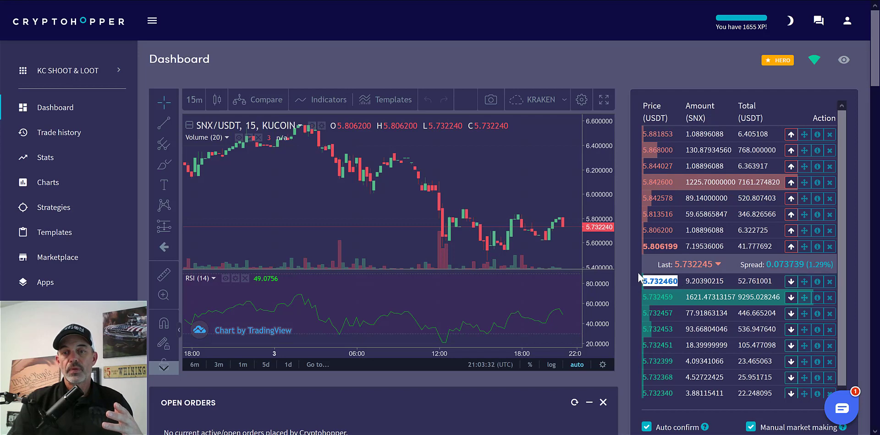
drag(642, 246, 678, 246)
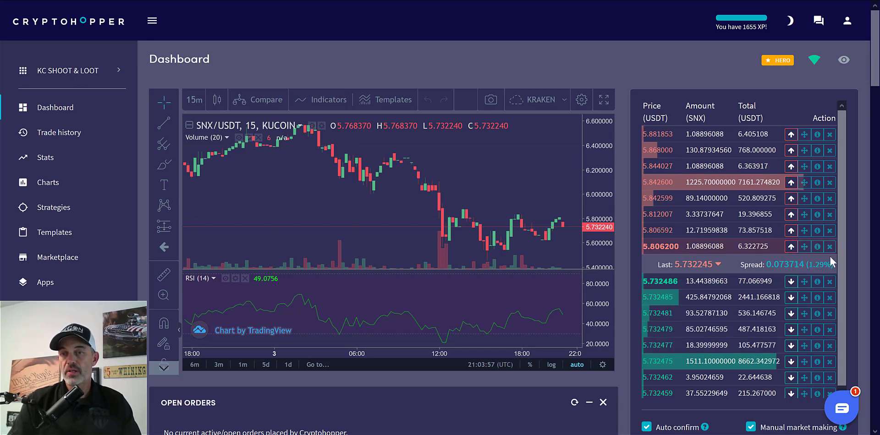
- Open the full trade history from the dashboard's latest five trades section
drag(875, 59, 876, 64)
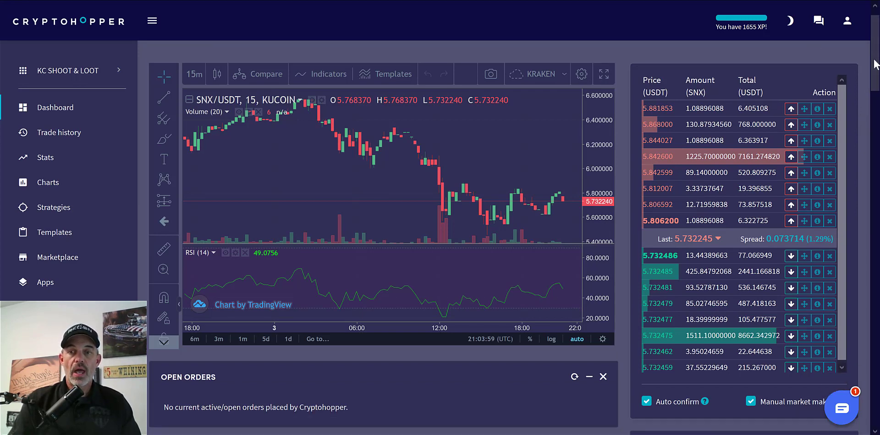
scroll(876, 64, down, 1)
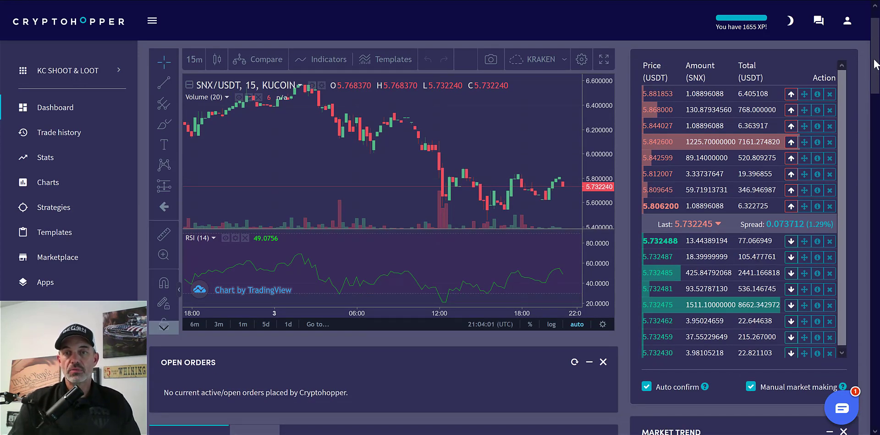
scroll(876, 65, down, 1)
scroll(876, 64, down, 4)
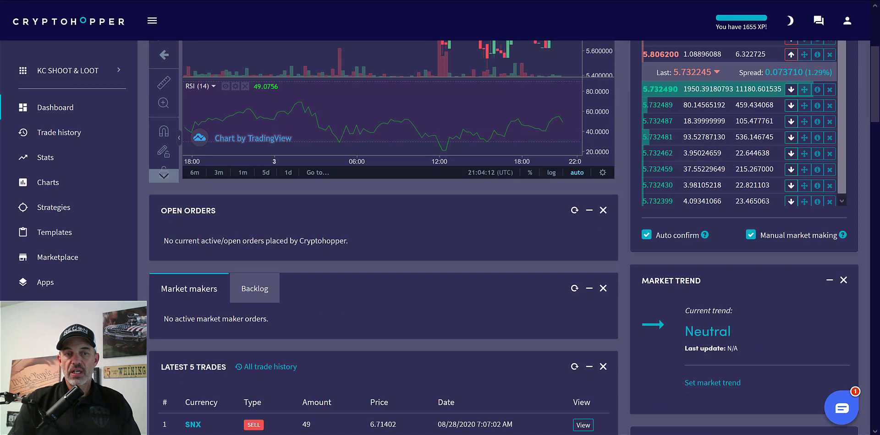
scroll(507, 87, down, 5)
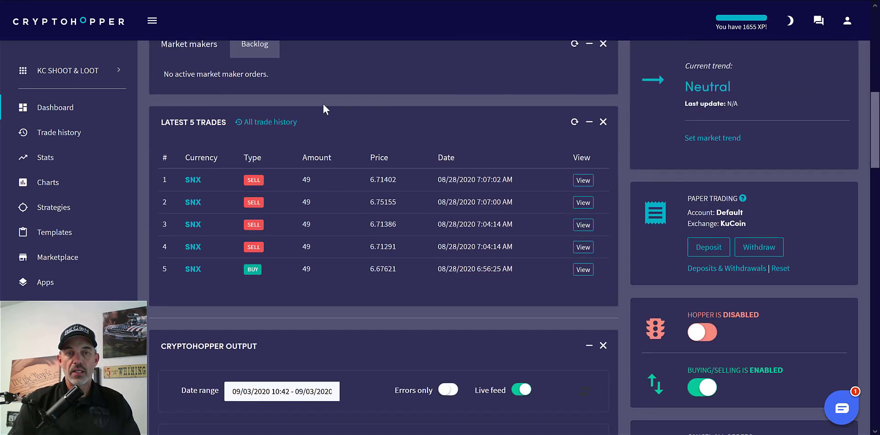
click(290, 123)
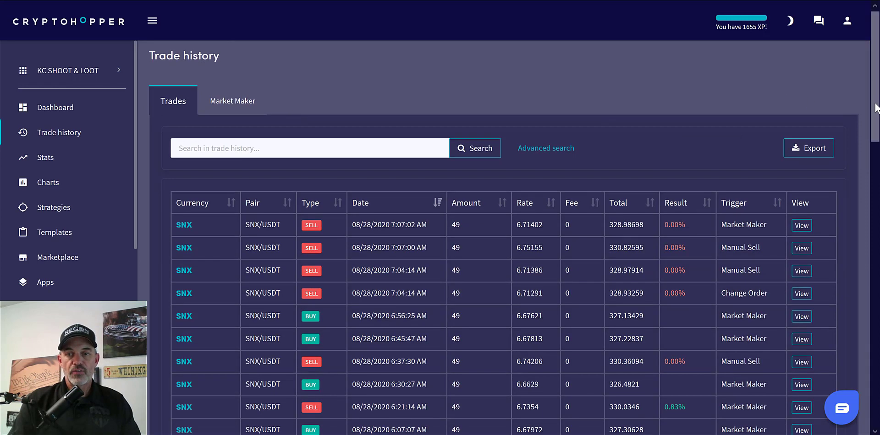
- Examine the oldest SNX/USDT trades at the end of the history, comparing their times, results and Market Maker or manual triggers
drag(874, 110, 870, 366)
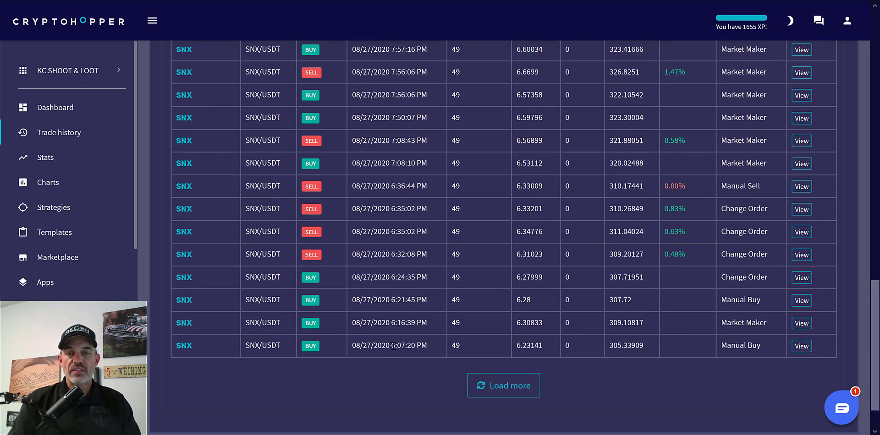
drag(392, 346, 436, 345)
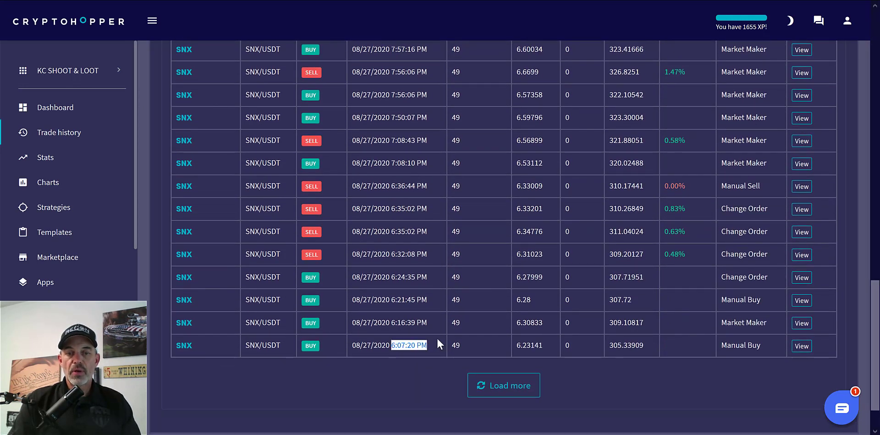
click(682, 373)
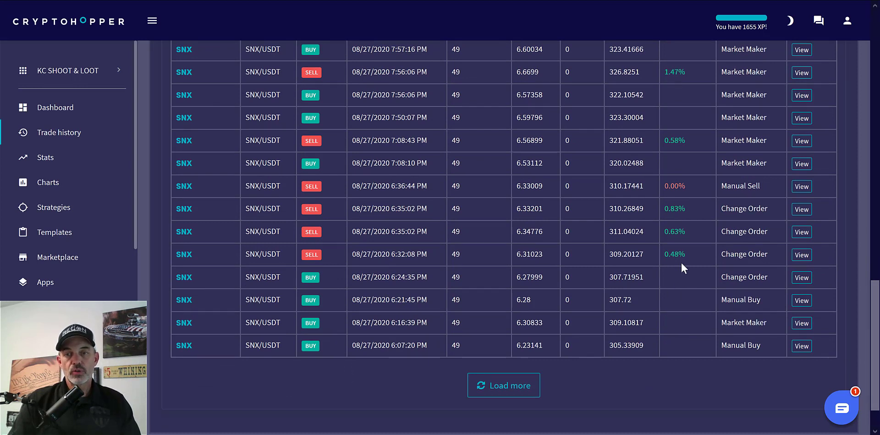
drag(721, 323, 765, 323)
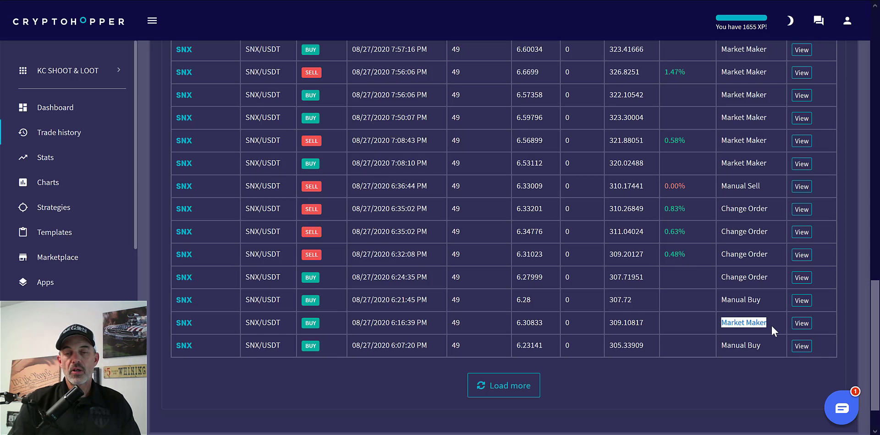
click(694, 252)
click(722, 304)
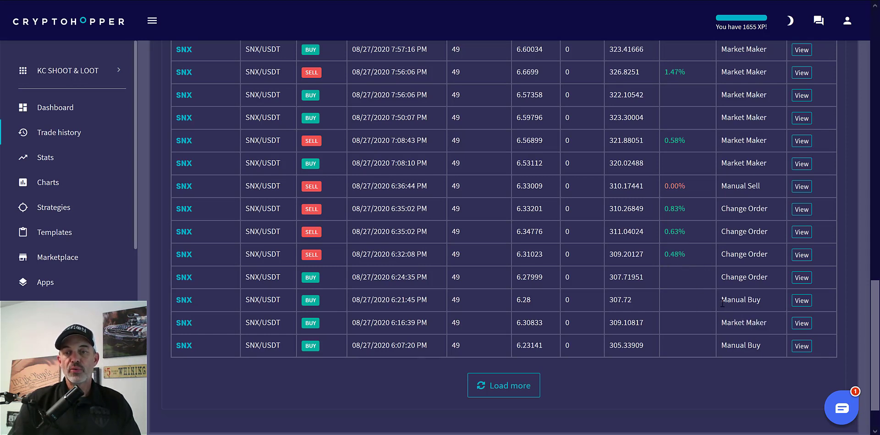
drag(722, 303, 760, 298)
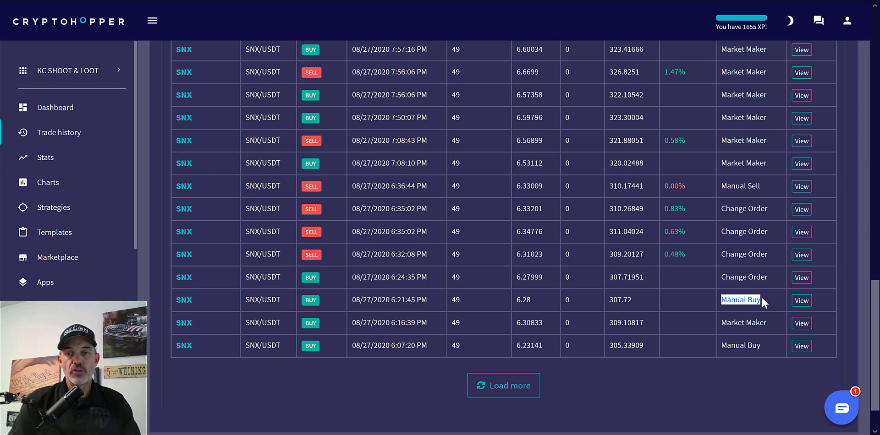
drag(666, 186, 686, 186)
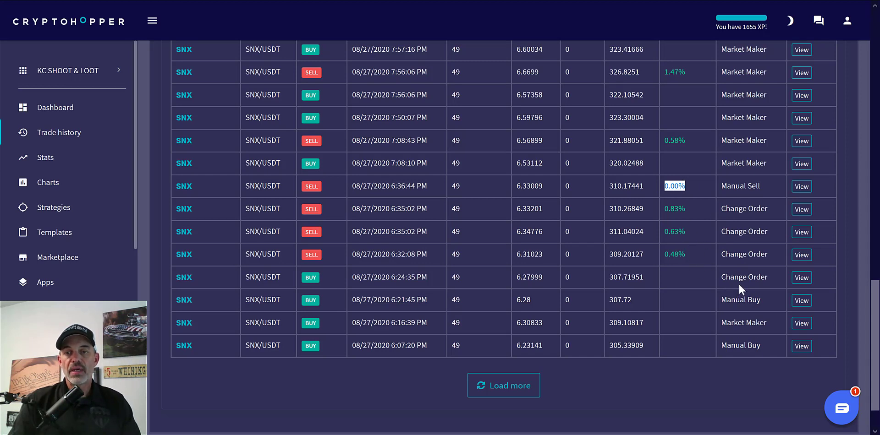
click(750, 321)
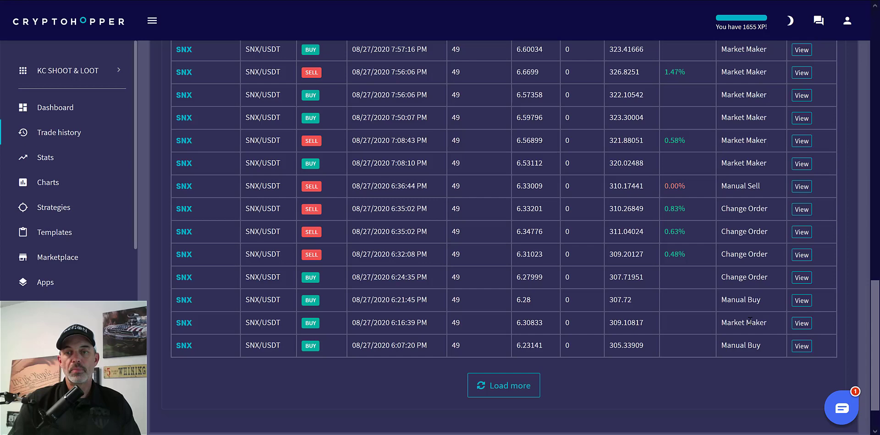
- Review the trade results and triggers from the older SNX/USDT trades up to the most recent ones
drag(876, 293, 874, 268)
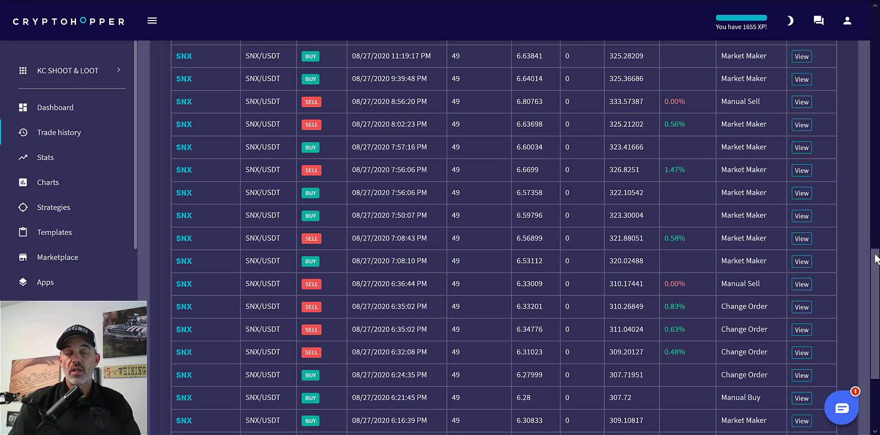
scroll(872, 220, up, 2)
scroll(872, 220, up, 1)
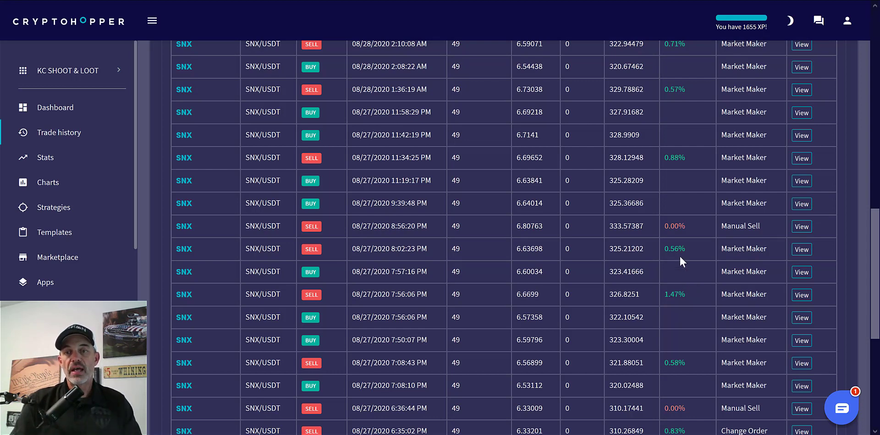
scroll(867, 216, up, 2)
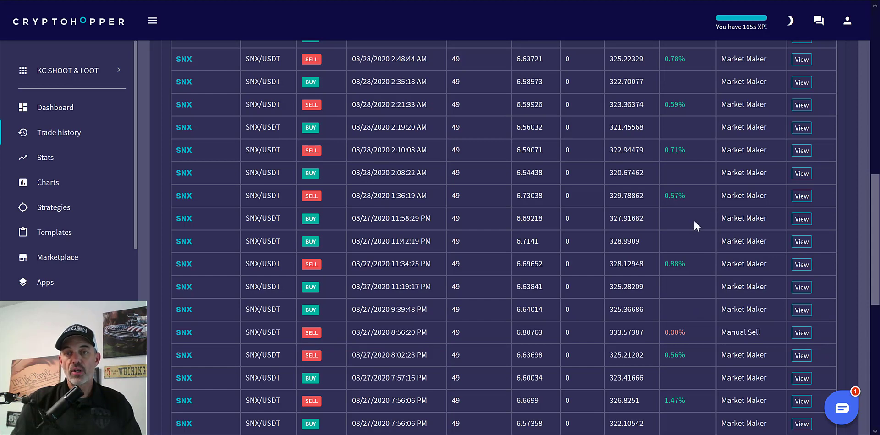
drag(873, 204, 869, 162)
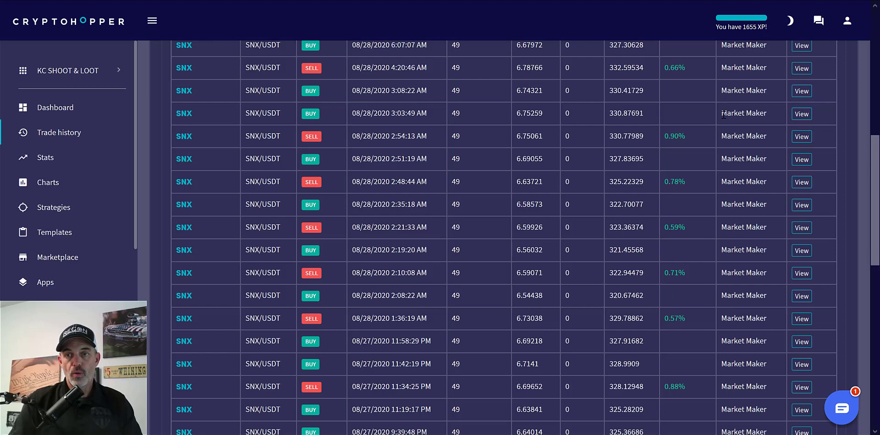
drag(723, 114, 767, 112)
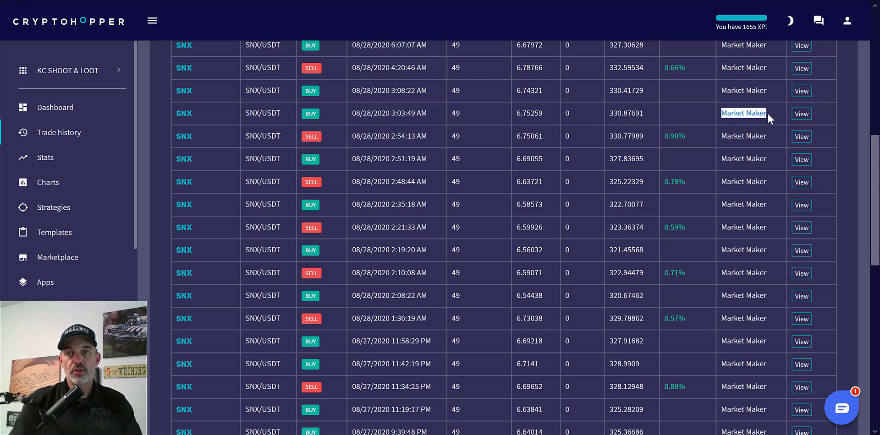
drag(876, 153, 871, 76)
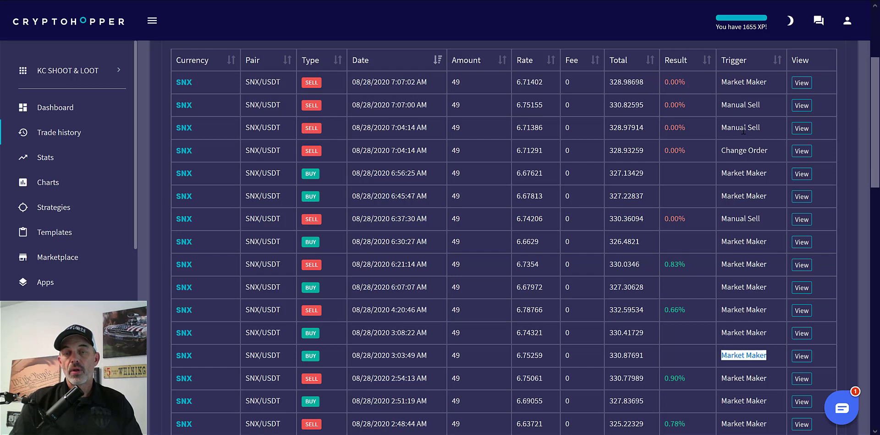
drag(695, 203, 766, 197)
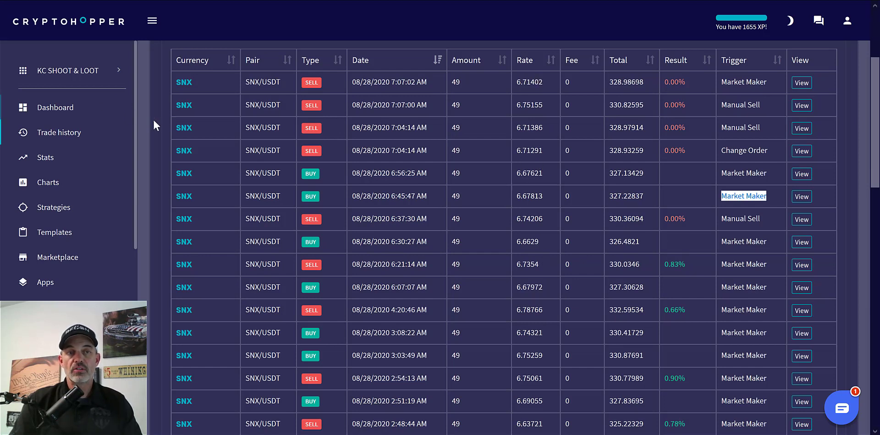
- Return to the dashboard and check the total USDT returns and profit percentage in the stats
click(64, 109)
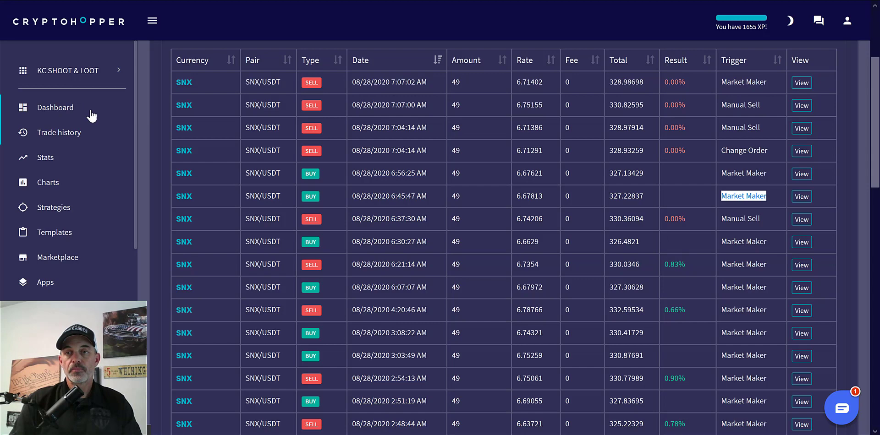
scroll(384, 229, down, 3)
scroll(777, 127, down, 2)
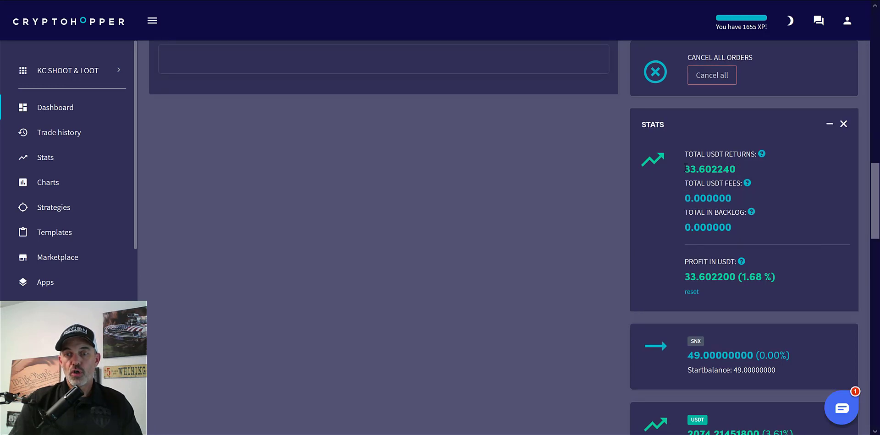
drag(684, 169, 752, 172)
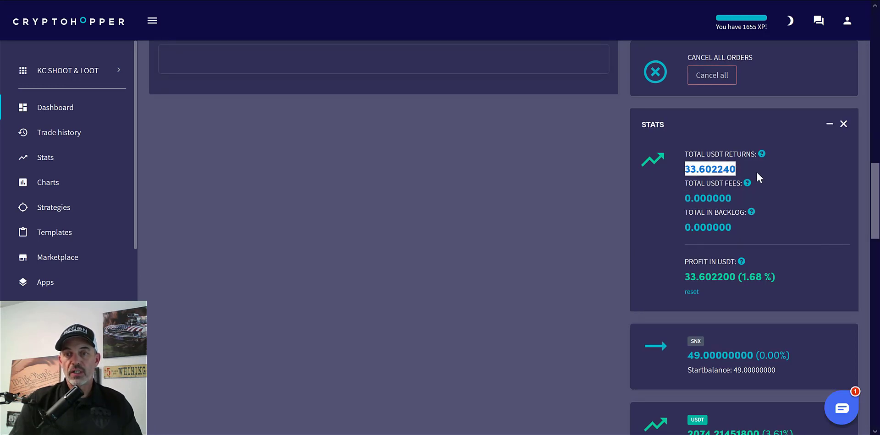
click(747, 282)
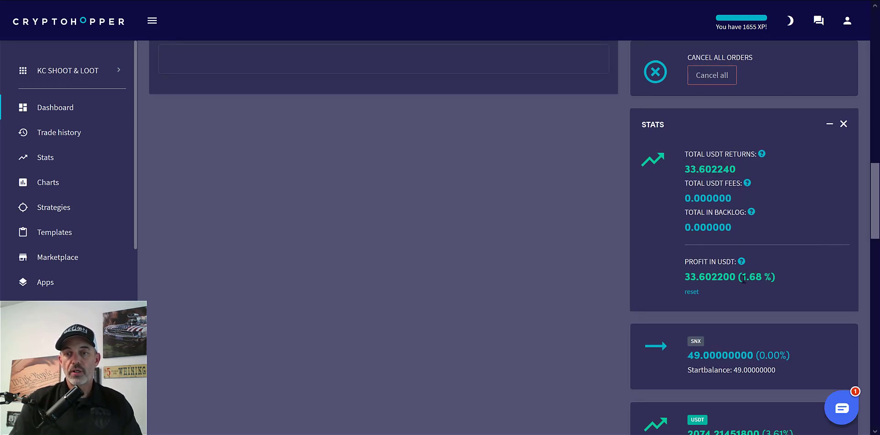
drag(742, 278, 782, 283)
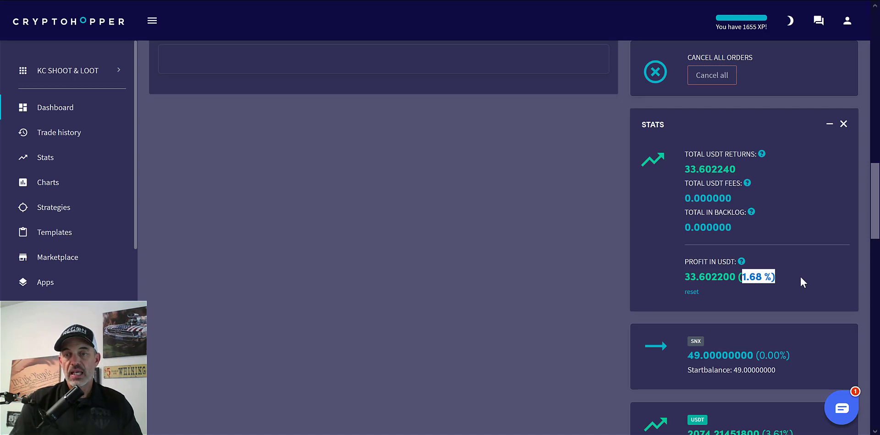
- Check the SNX and USDT balances against their start balances, including the USDT percentage gain
drag(875, 190, 875, 222)
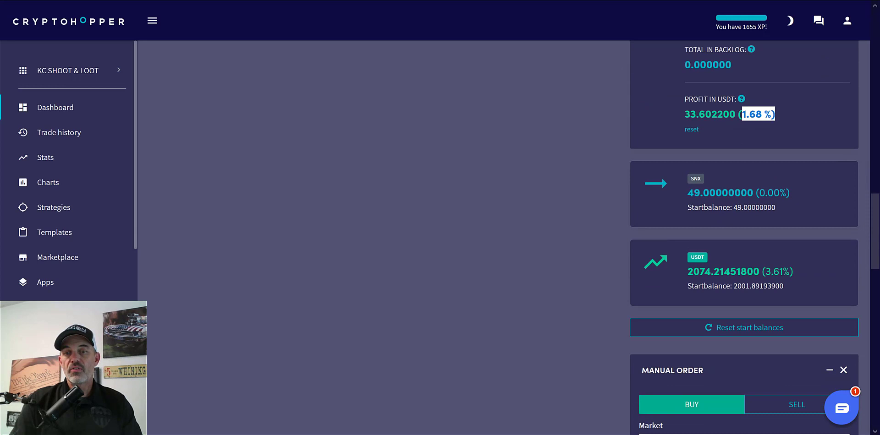
click(789, 160)
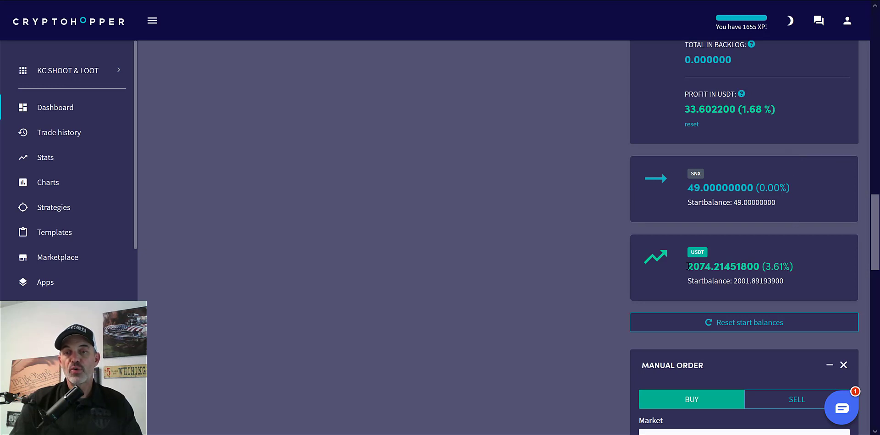
drag(688, 265, 710, 263)
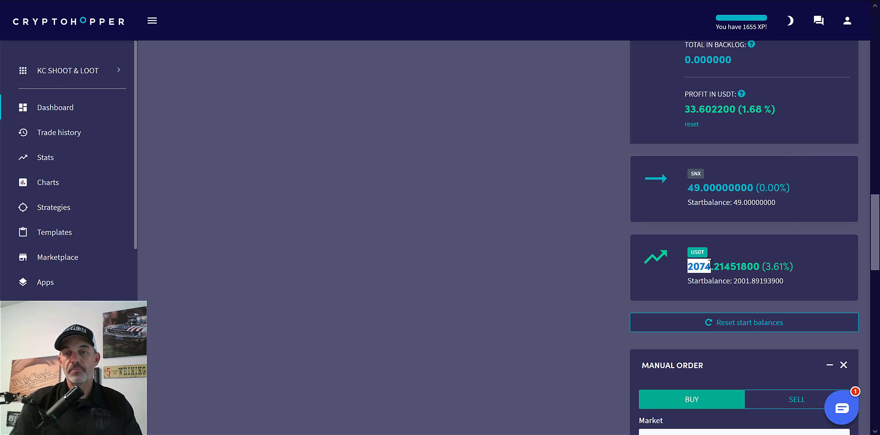
click(690, 271)
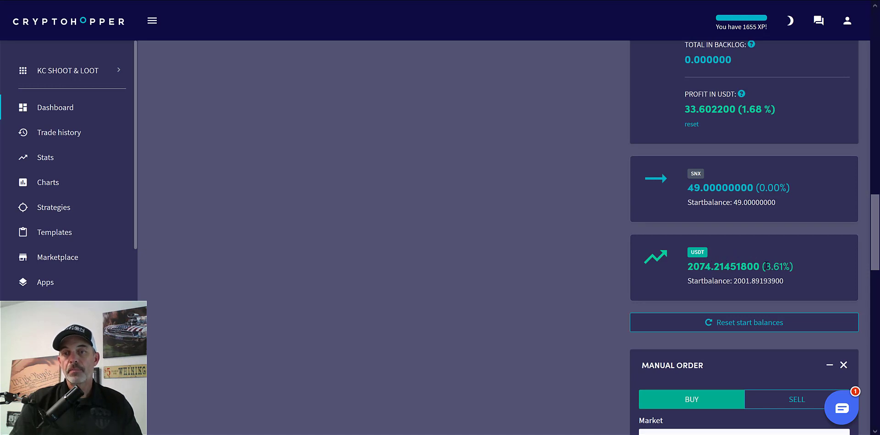
drag(765, 267, 792, 267)
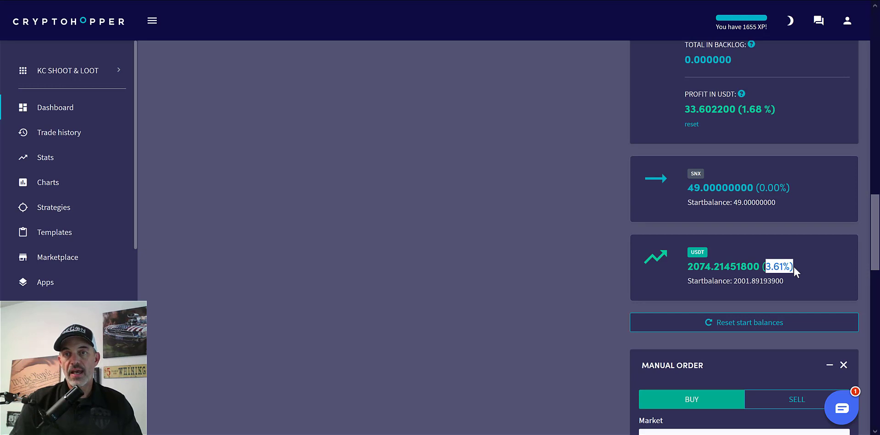
click(792, 266)
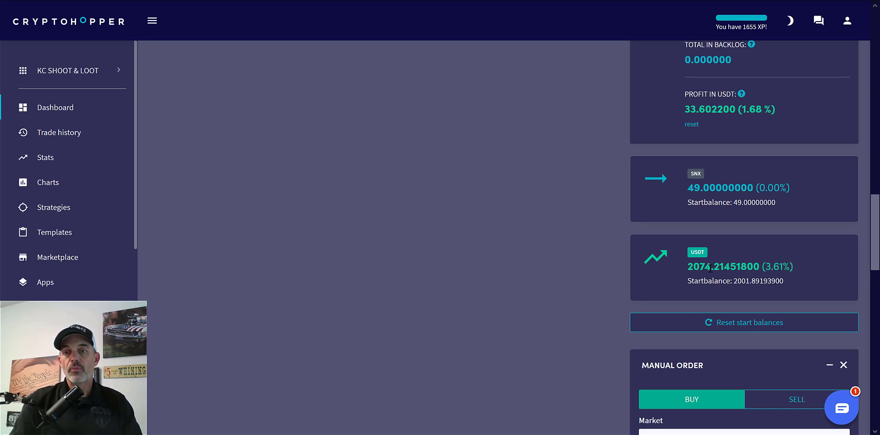
- Compare the current USDT balance with its start balance, and switch to Bittrex to check the spread percentages in the USD markets
drag(699, 266, 709, 265)
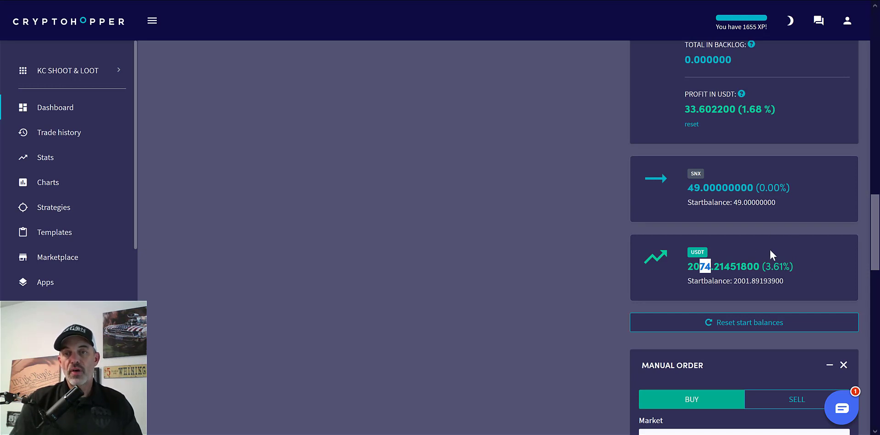
click(814, 195)
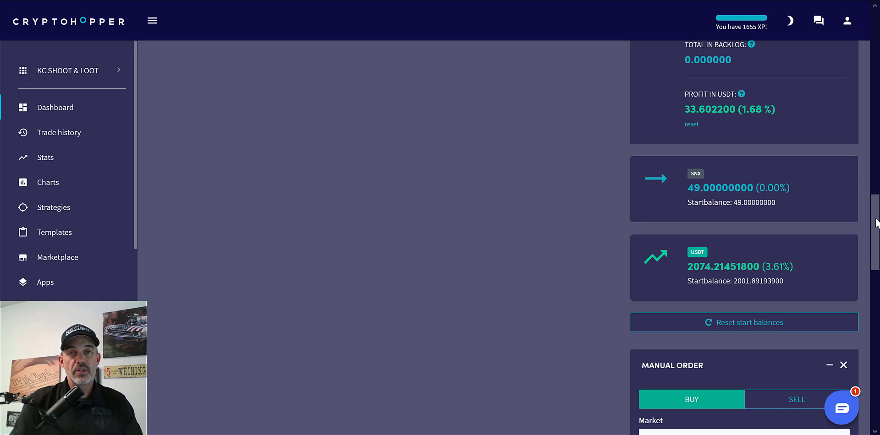
drag(876, 226, 876, 50)
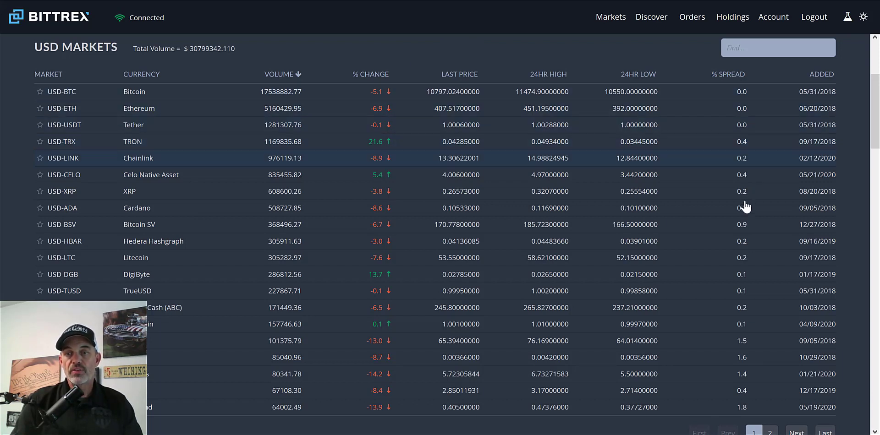
click(746, 261)
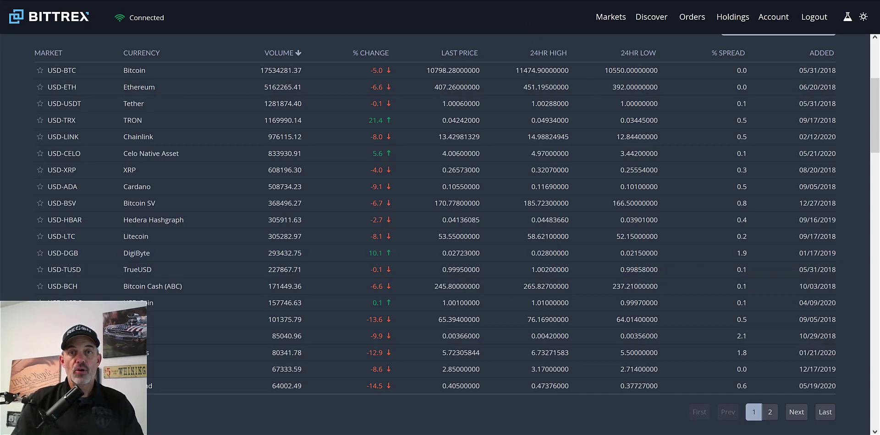
- Switch back to the Cryptohopper configuration and review the hopper's name and cooldown period in the basic settings
key(ctrl+Tab)
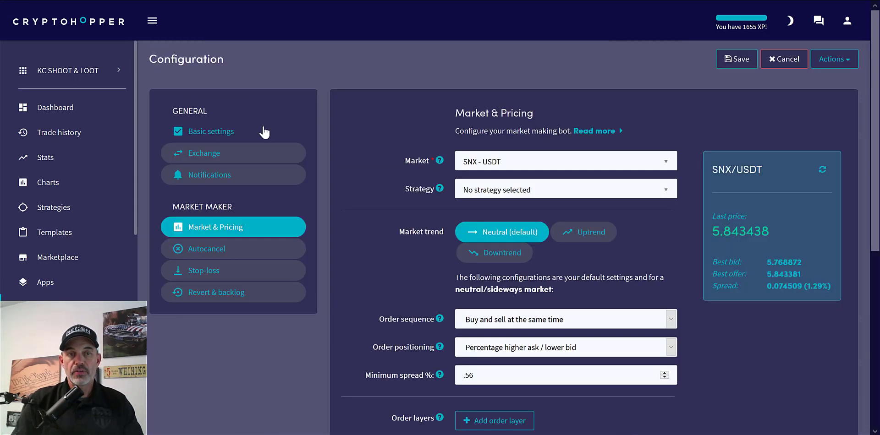
click(262, 131)
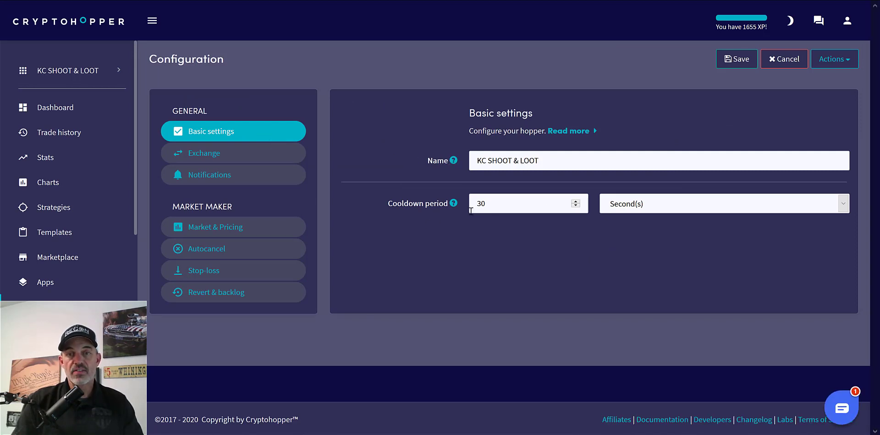
- Turn off paper trading in the KuCoin exchange settings and load the API keys from the Kucoin RSIX hopper
click(260, 158)
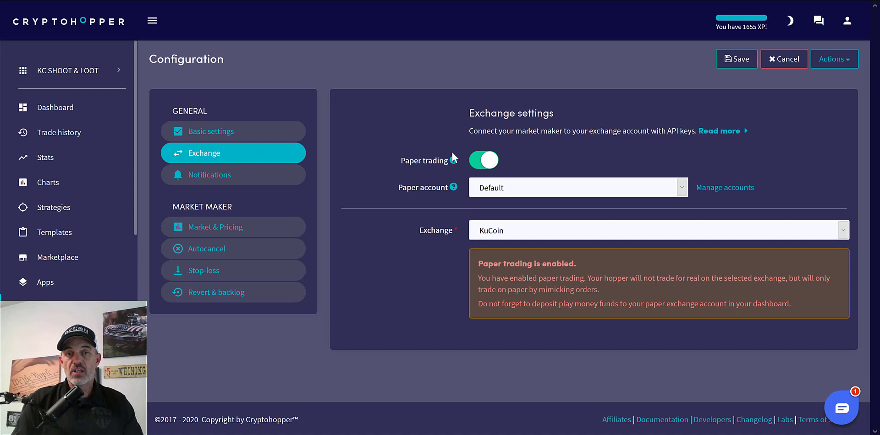
click(477, 162)
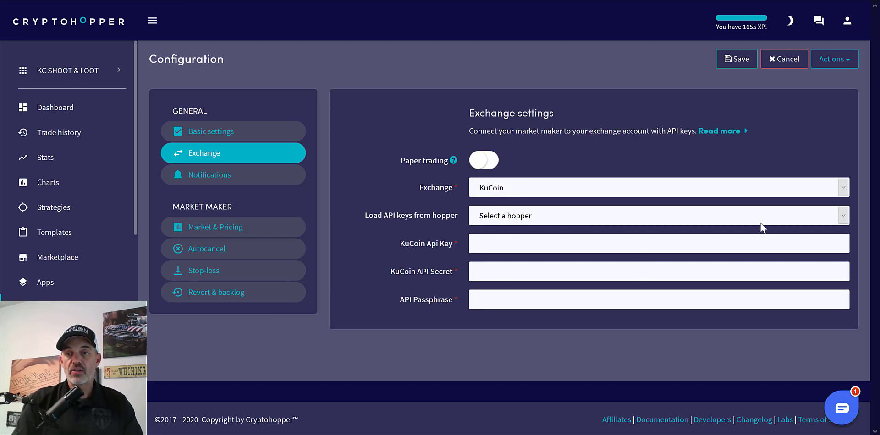
click(844, 216)
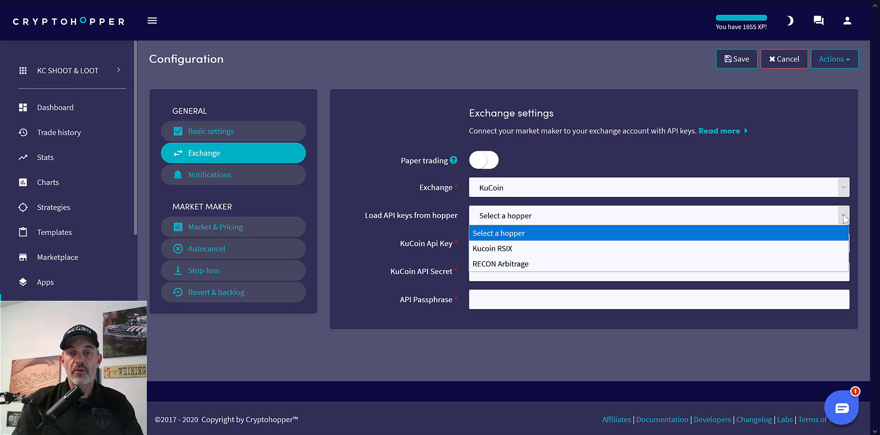
click(722, 252)
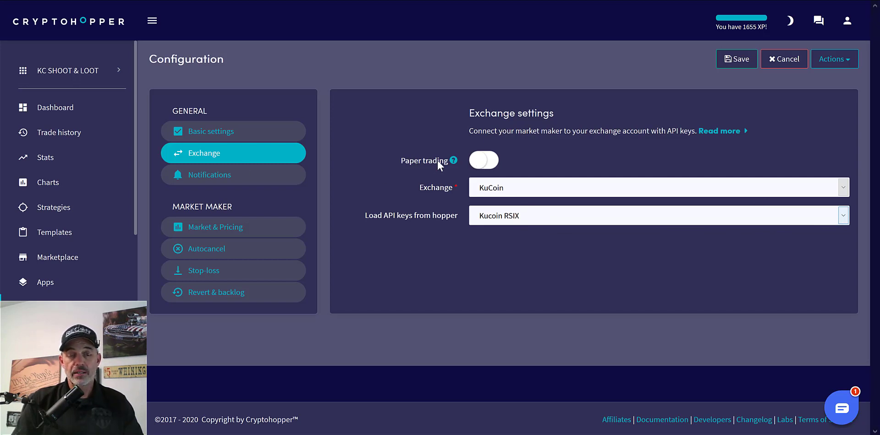
- Review the notification options, and choose ROAD - USDT as the market maker's market to check its spread
click(256, 178)
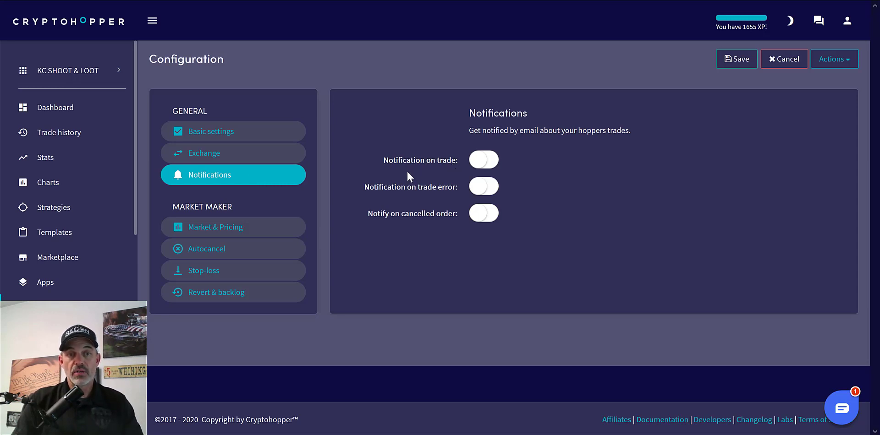
click(254, 229)
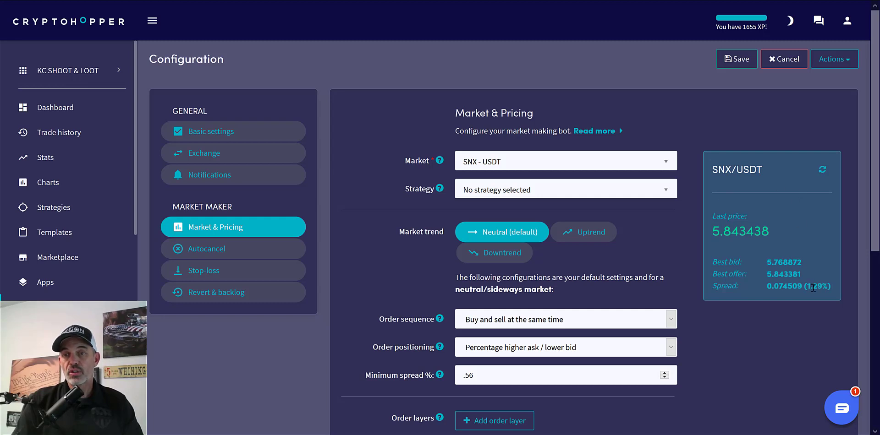
click(666, 163)
scroll(595, 202, up, 1)
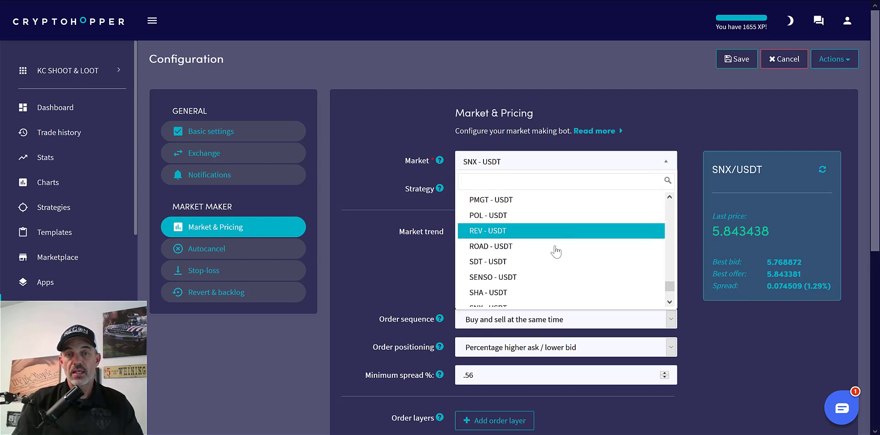
click(555, 249)
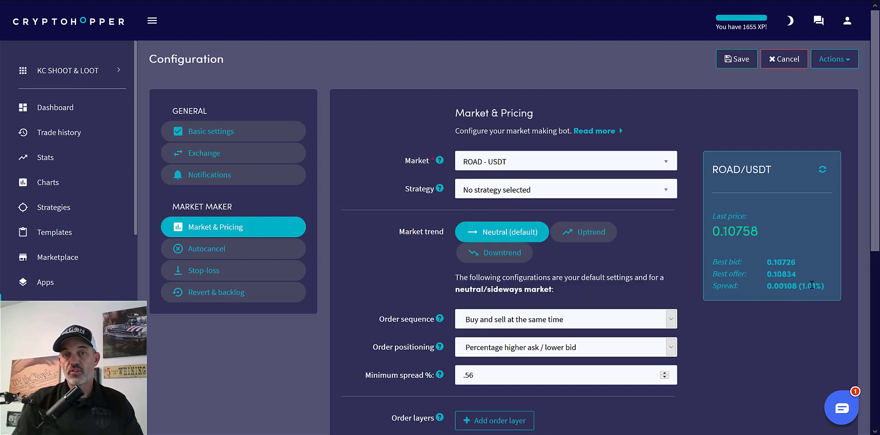
- Choose VID - USDT as the market and check its spread
click(667, 165)
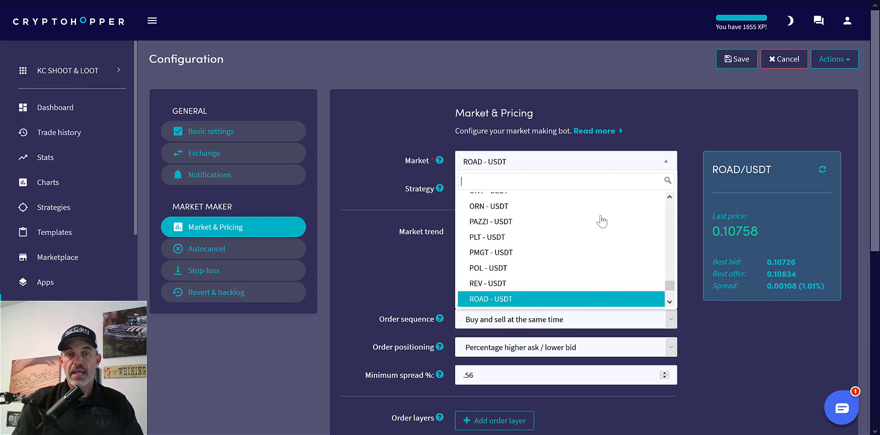
scroll(656, 282, down, 10)
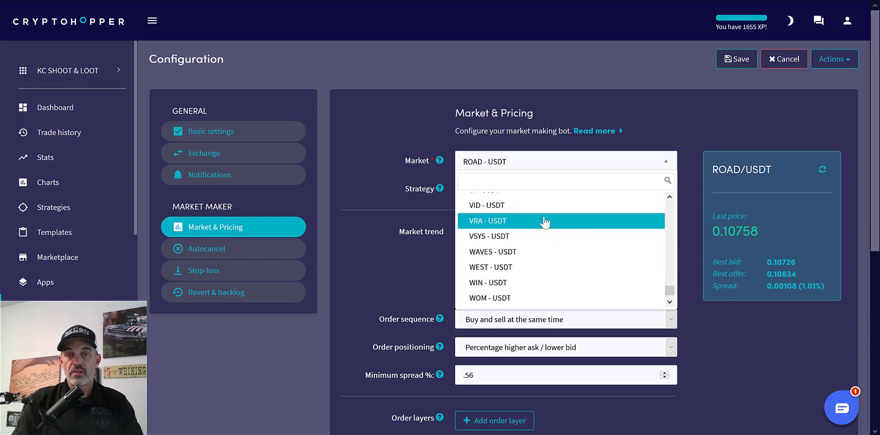
click(544, 206)
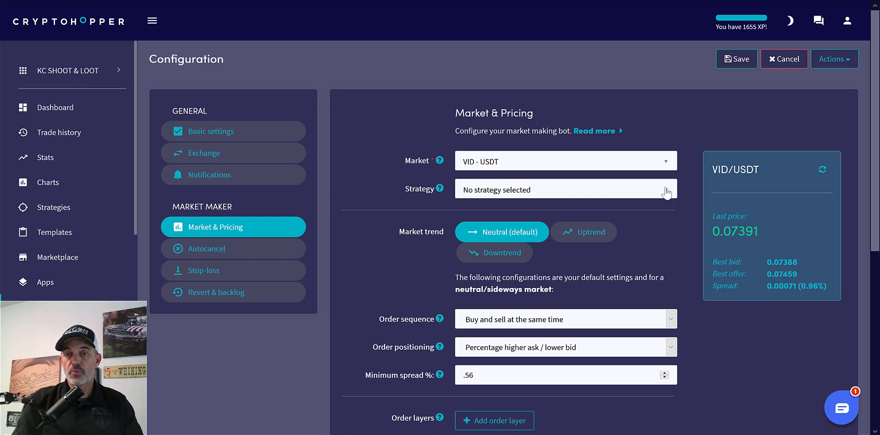
- Choose XTZ - USDT as the market and highlight its spread percentage for comparison
click(668, 169)
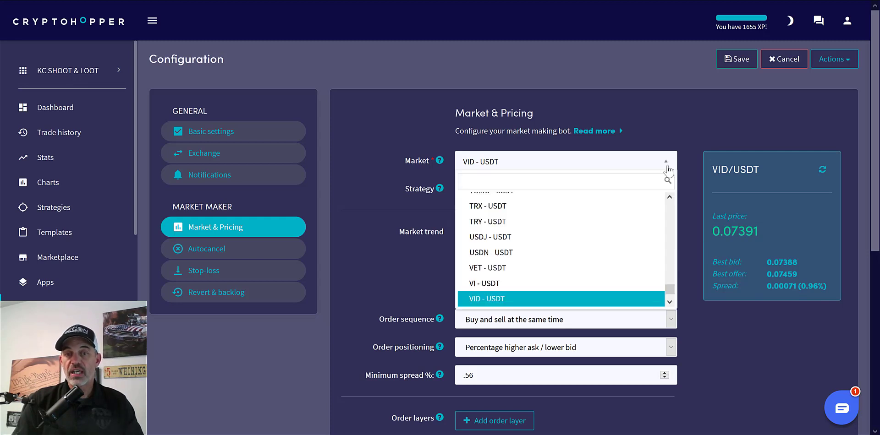
scroll(649, 250, up, 1)
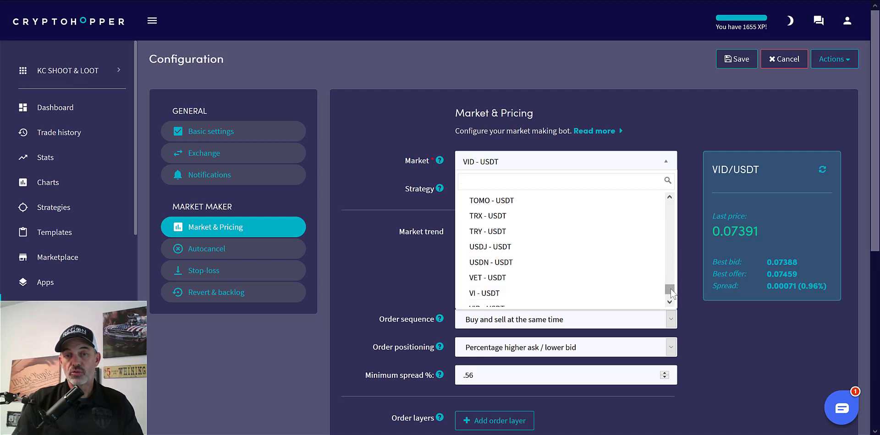
drag(670, 290, 670, 298)
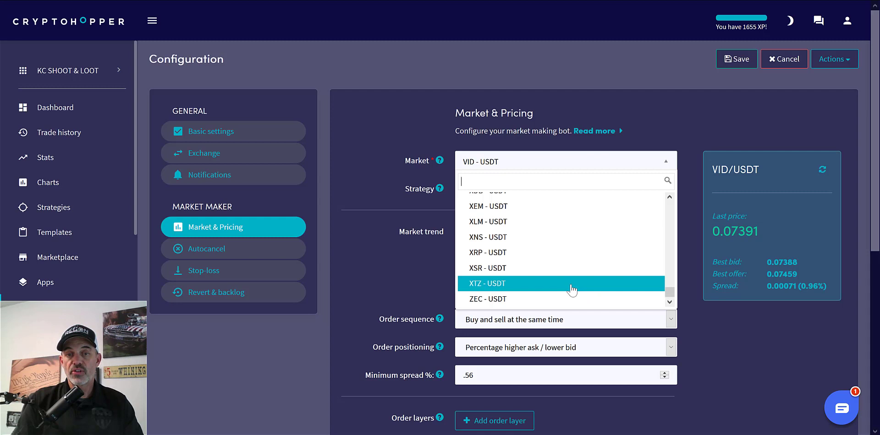
click(571, 285)
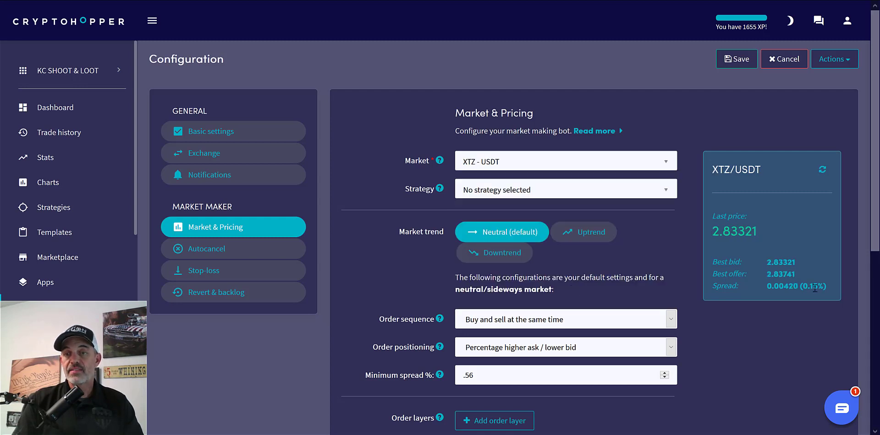
drag(811, 286, 824, 285)
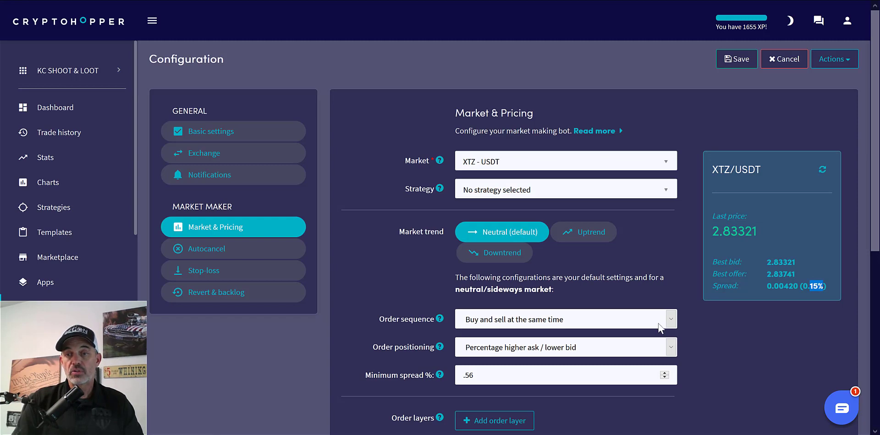
- Review the order sequence, order positioning, minimum spread and the buy and sell amounts in order layer 1
drag(873, 247, 877, 335)
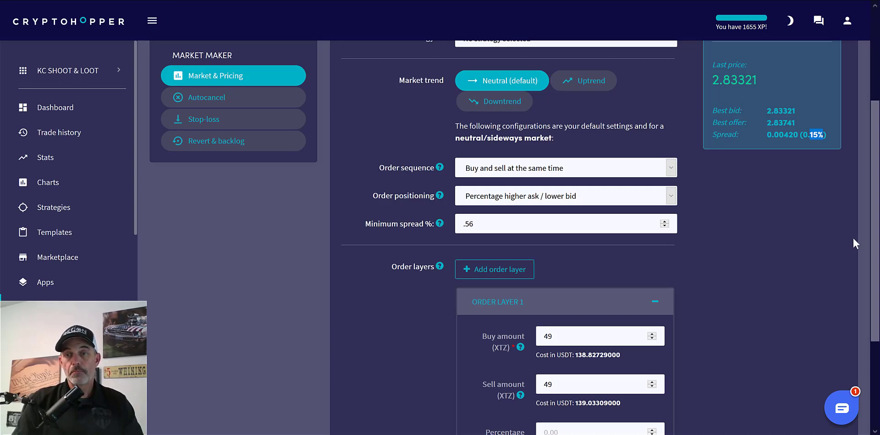
drag(874, 203, 869, 257)
scroll(867, 263, down, 2)
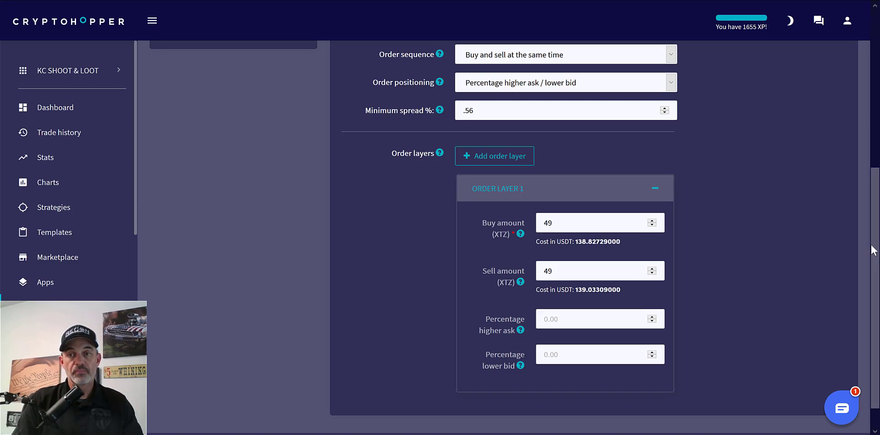
drag(874, 243, 873, 105)
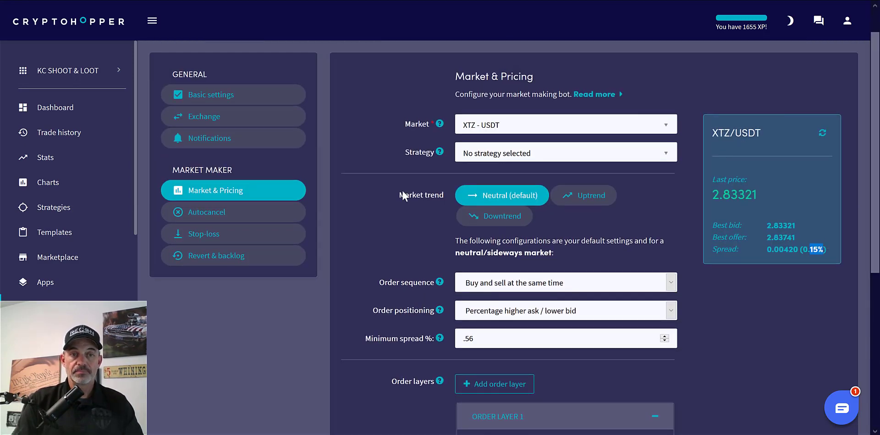
- Review the autocancel, stop-loss, and revert and backlog options of the market maker, revisiting the basic settings
click(261, 219)
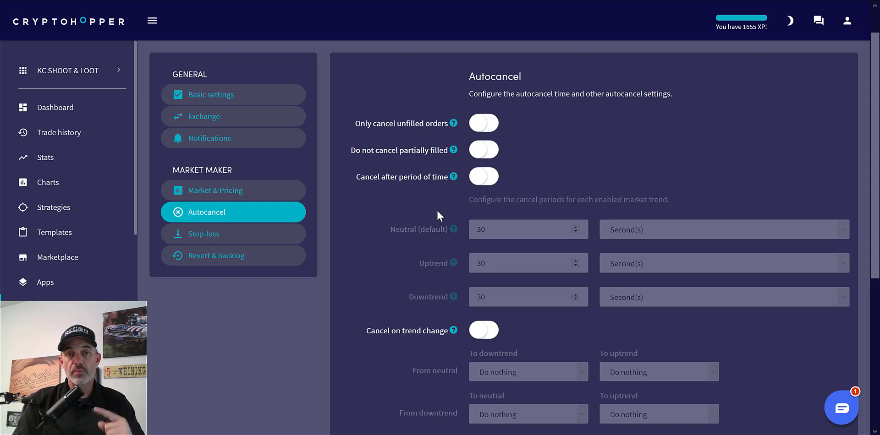
click(267, 234)
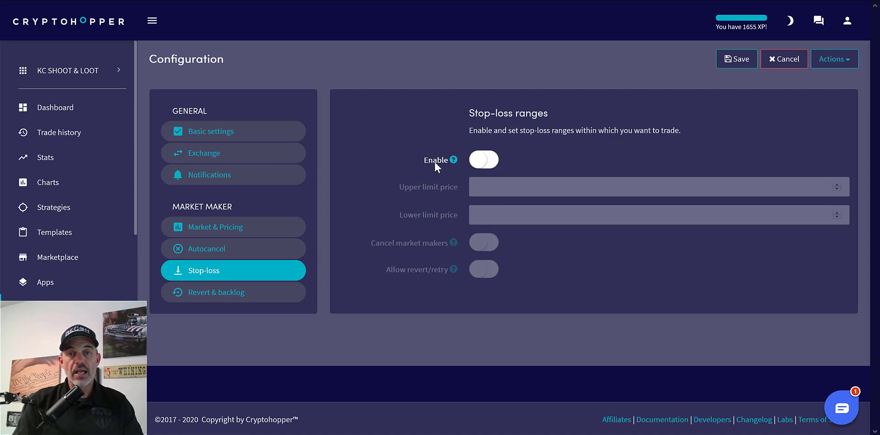
click(255, 297)
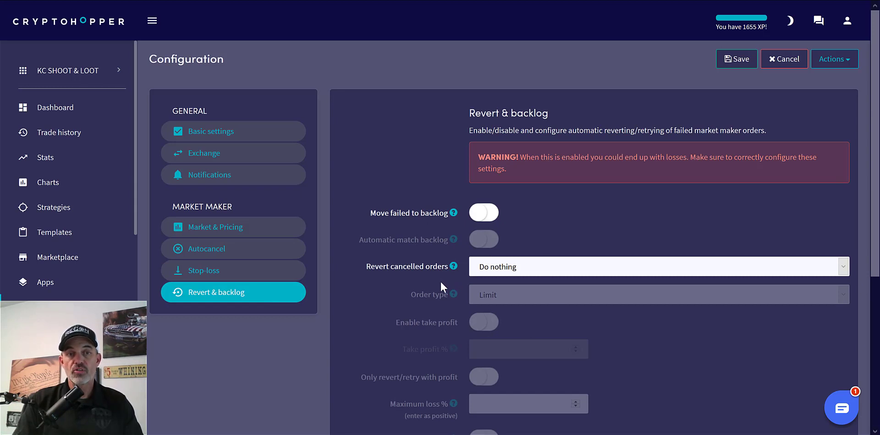
click(255, 136)
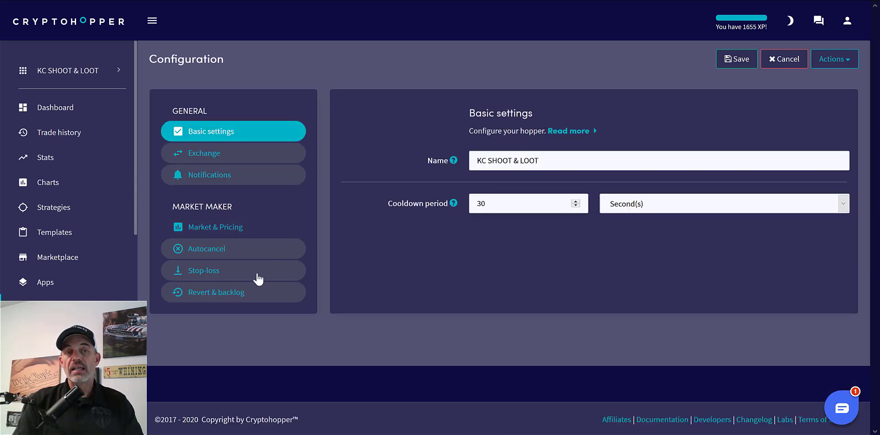
click(244, 258)
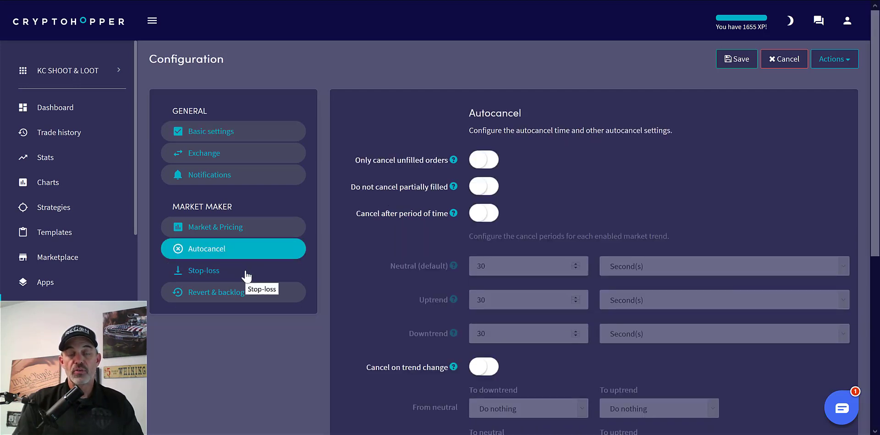
click(246, 277)
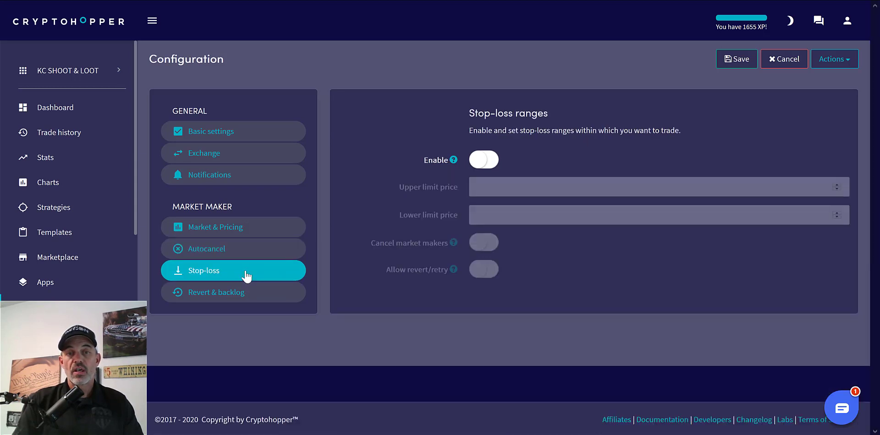
click(257, 294)
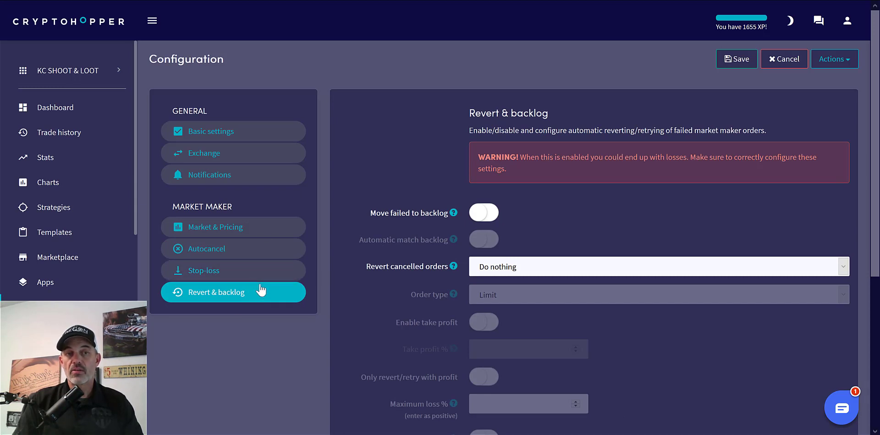
- Leave the configuration without saving and create a new Market Maker hopper from the hoppers overview
click(57, 110)
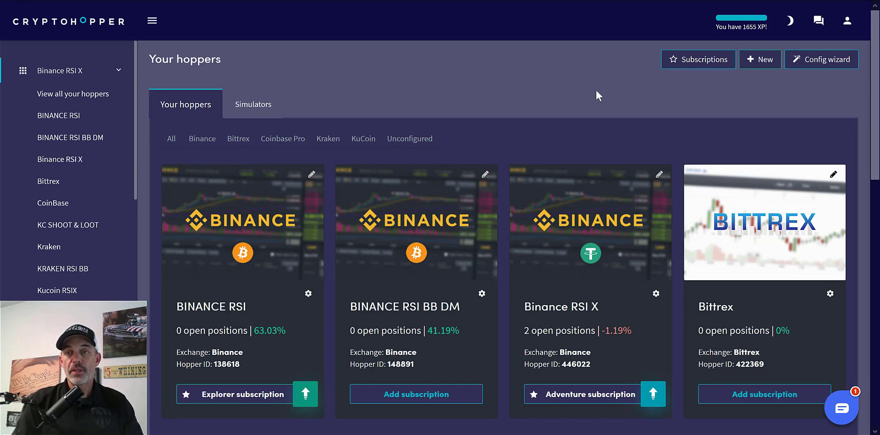
click(757, 62)
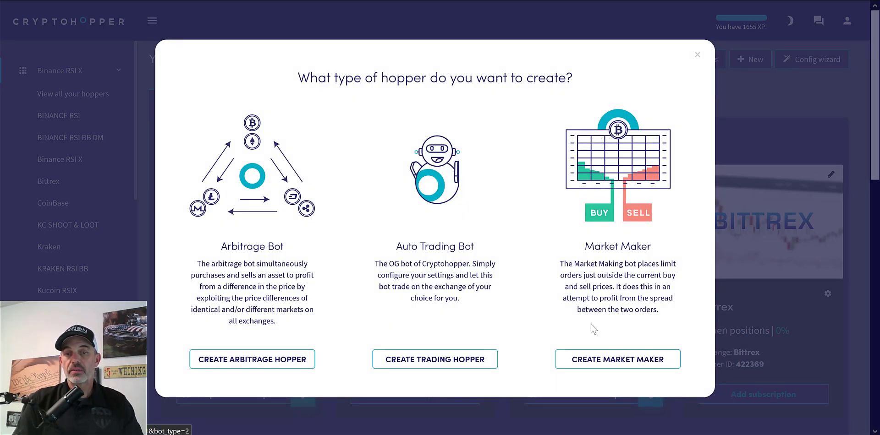
click(636, 364)
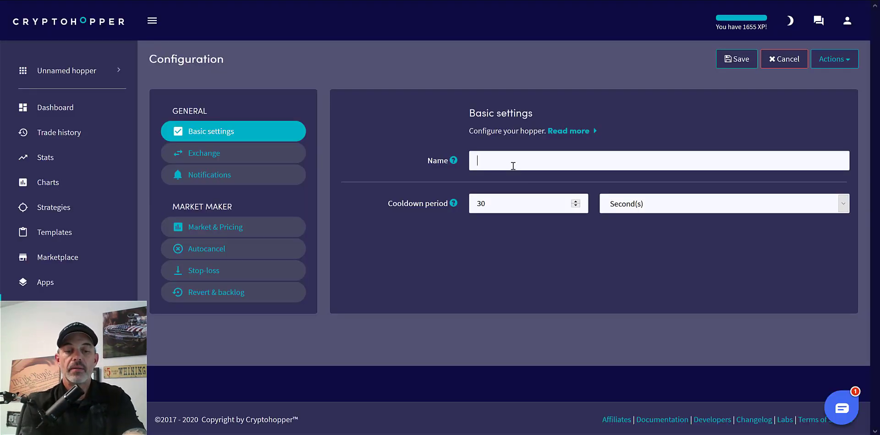
- Name the new hopper BIT SHOOT LOOT and choose Bittrex as its exchange
text(BIT SH)
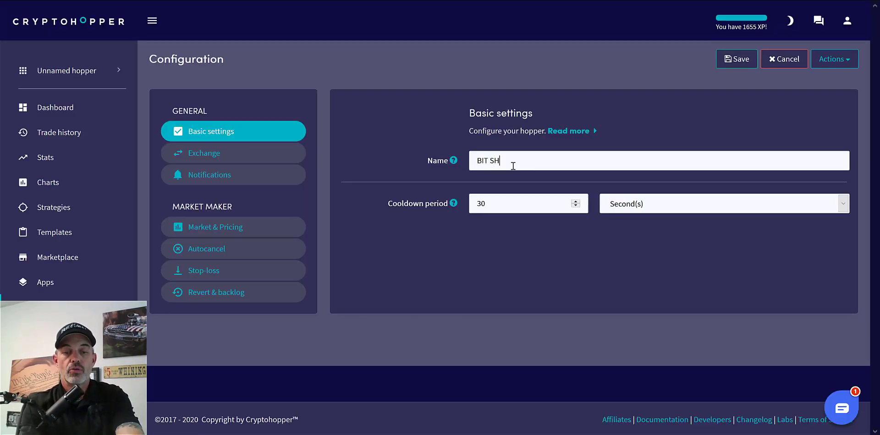
text(OOT LOOT)
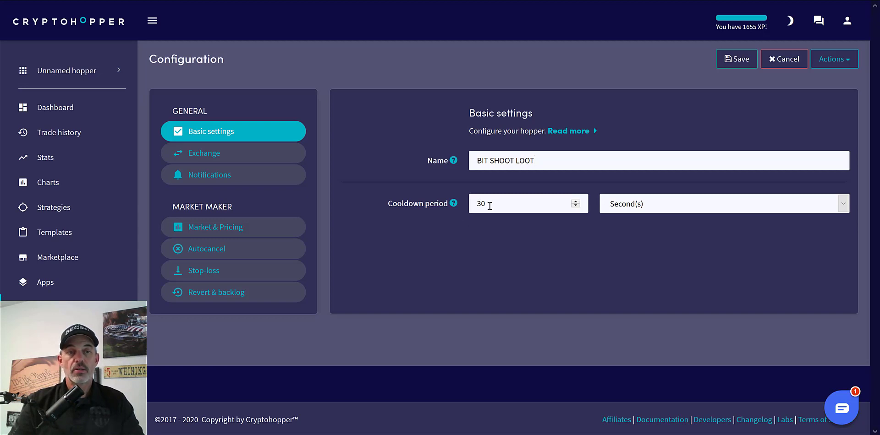
click(257, 160)
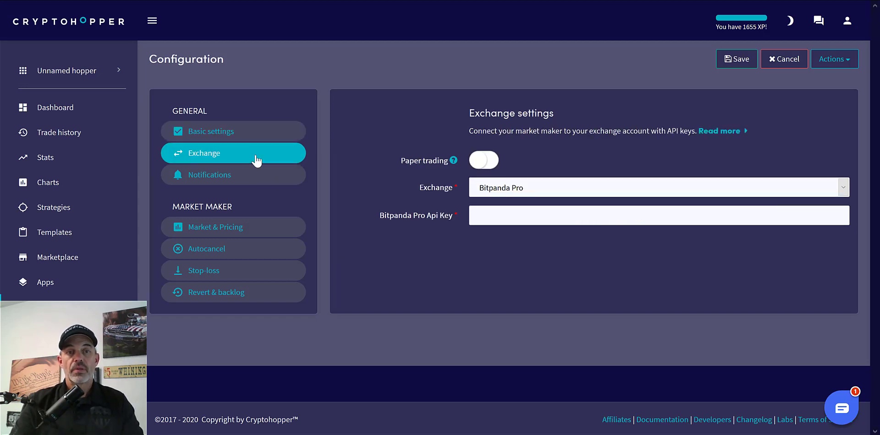
click(842, 189)
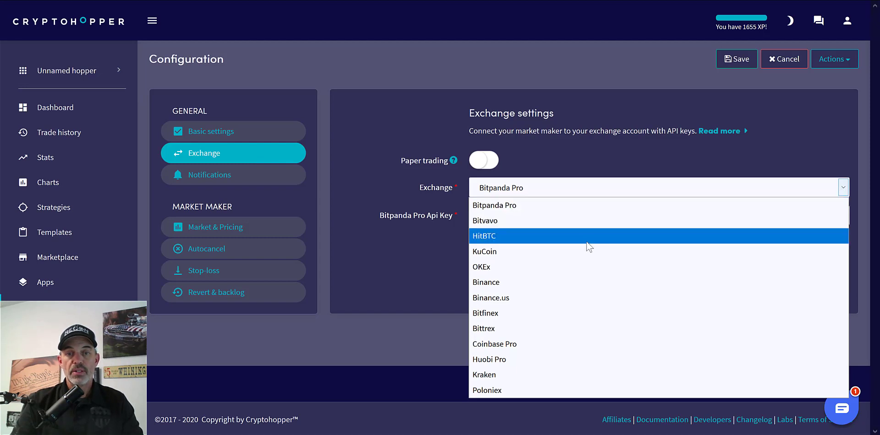
click(562, 329)
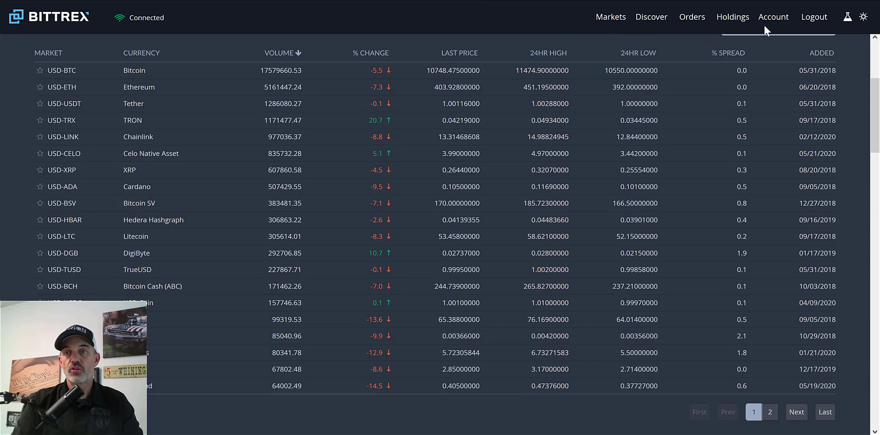
- Check the API keys page of the Bittrex account and load the hopper's API keys from the existing Bittrex hopper
click(774, 21)
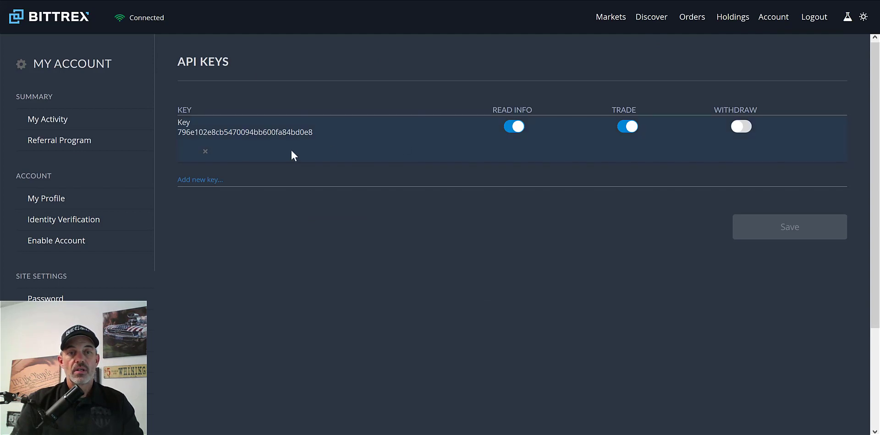
click(206, 180)
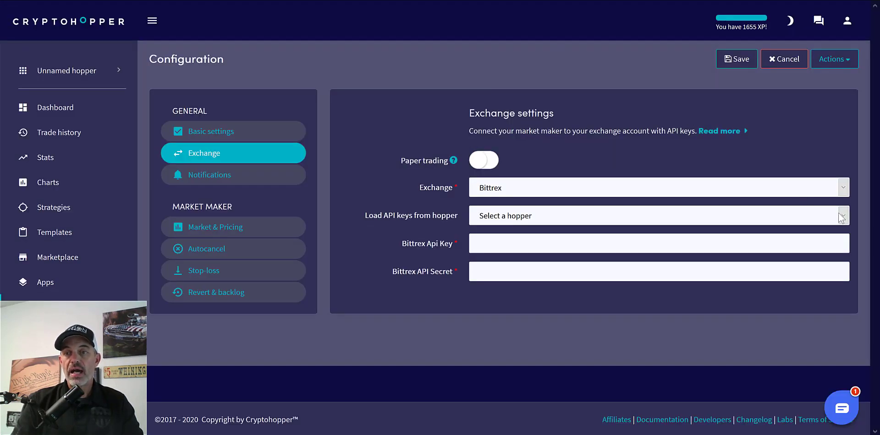
click(843, 216)
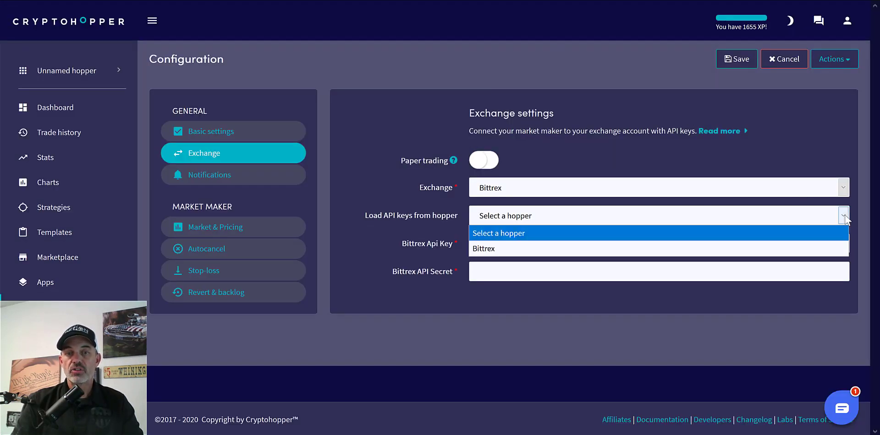
click(641, 247)
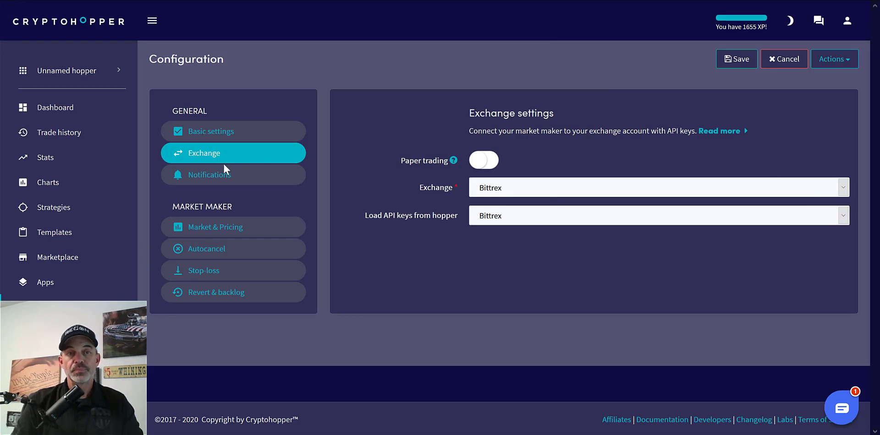
- Turn off the notification on trade and choose DGB - USD as the market
click(230, 177)
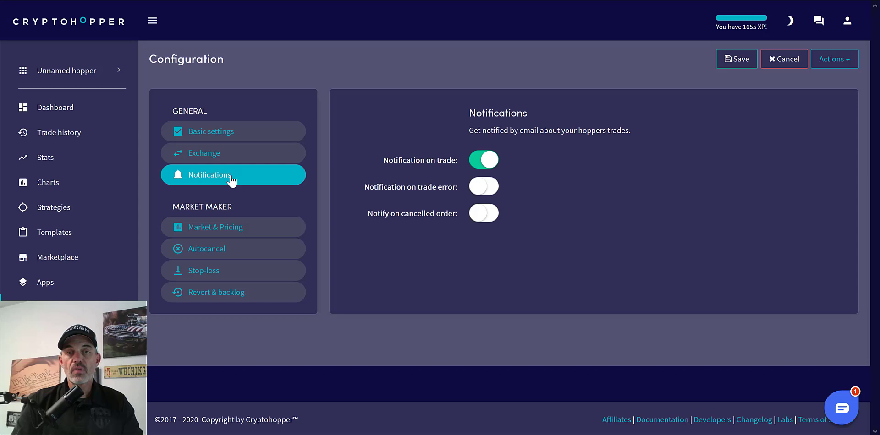
click(491, 160)
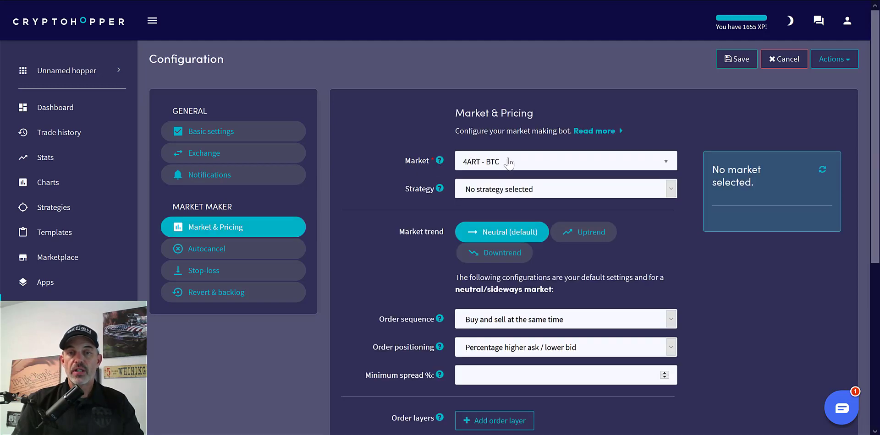
click(509, 163)
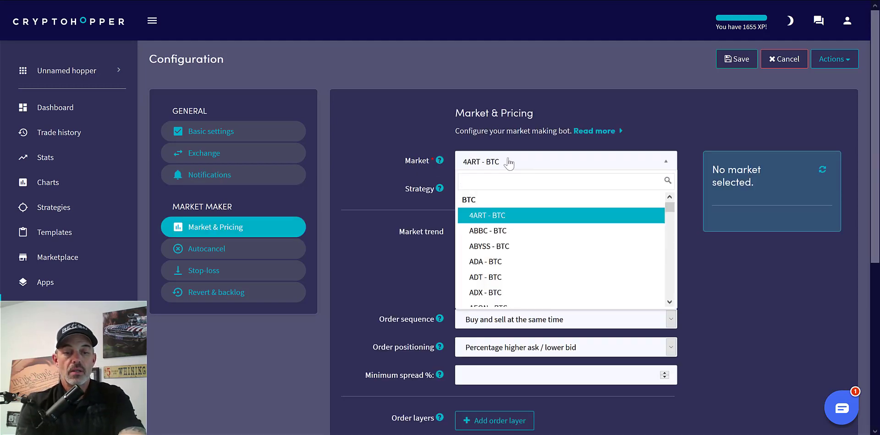
text(DGB)
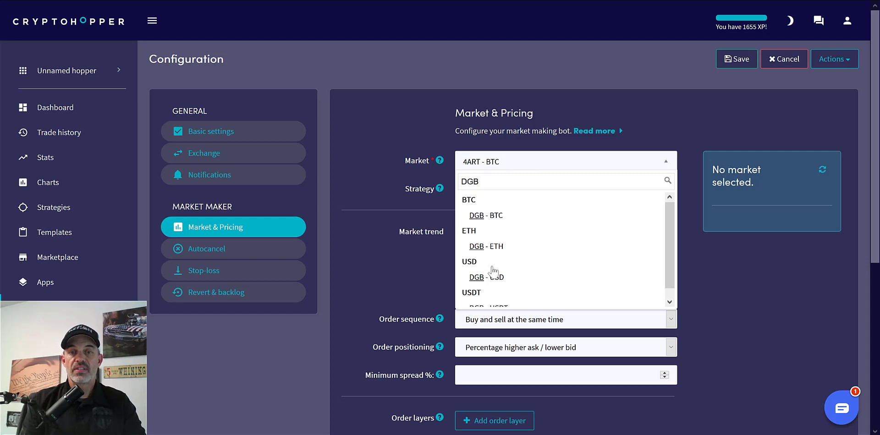
click(494, 277)
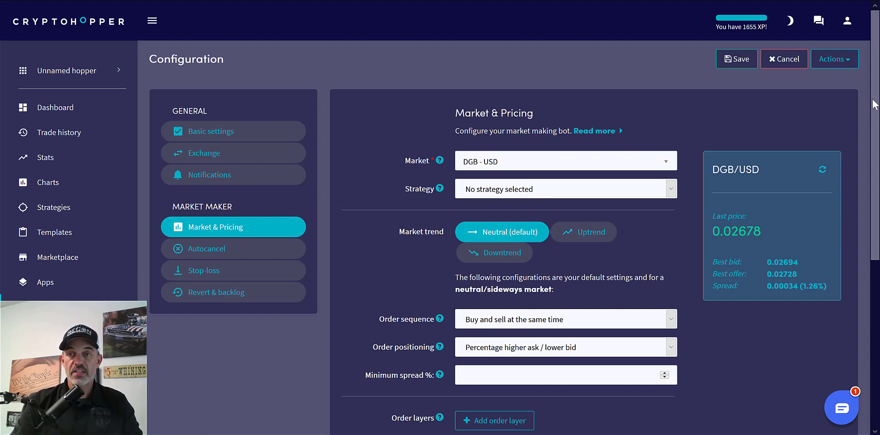
- Set the minimum spread percentage to .90 for the neutral market trend
drag(876, 105, 876, 156)
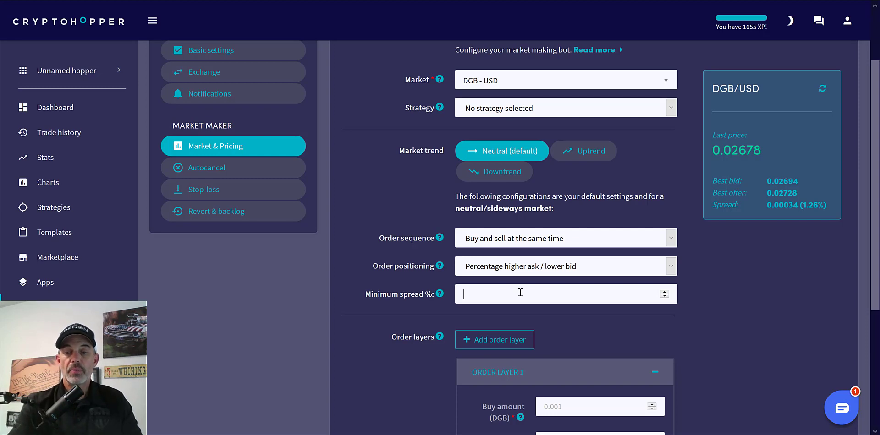
text(9)
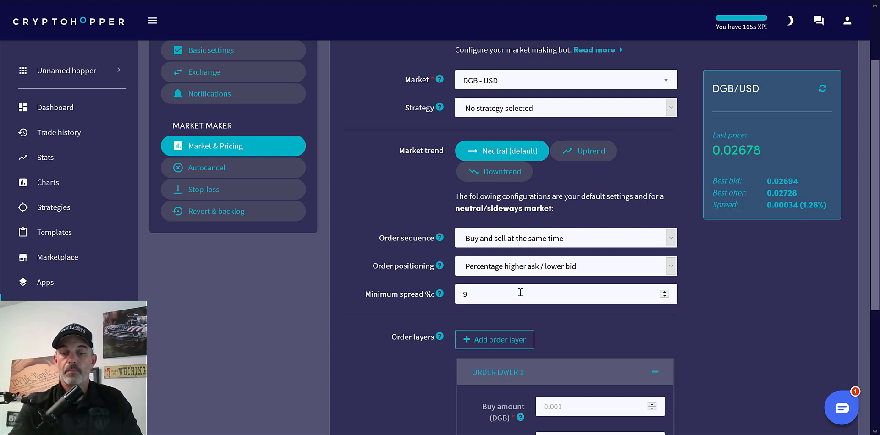
key(BackSpace)
text(.90)
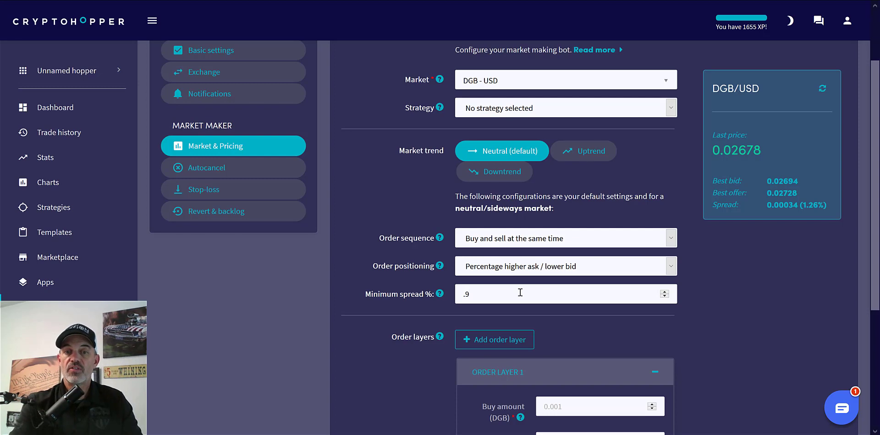
click(723, 307)
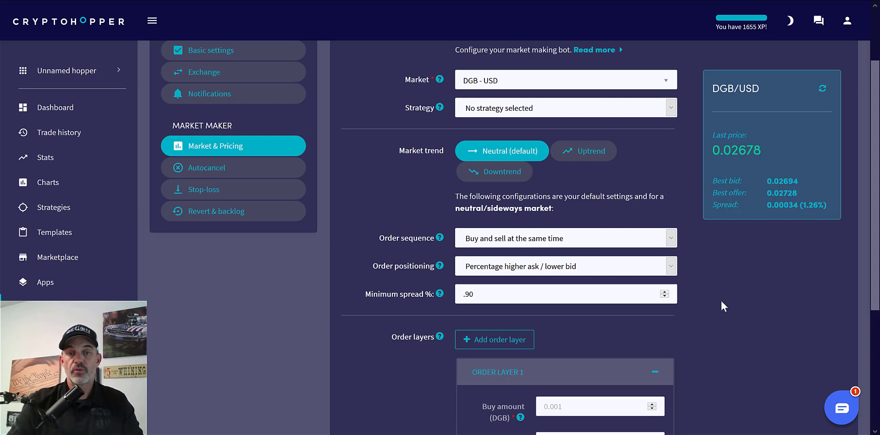
- Set both the buy amount and the sell amount in order layer 1 to 4000 DGB
scroll(412, 188, down, 3)
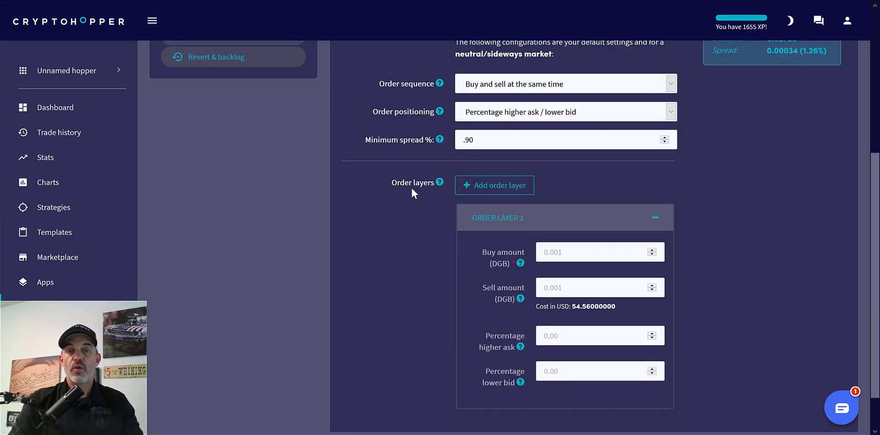
click(568, 252)
text(4000)
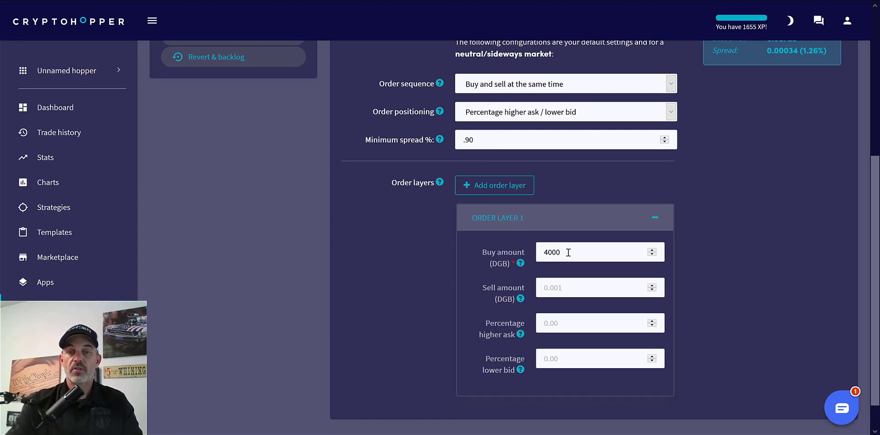
click(583, 288)
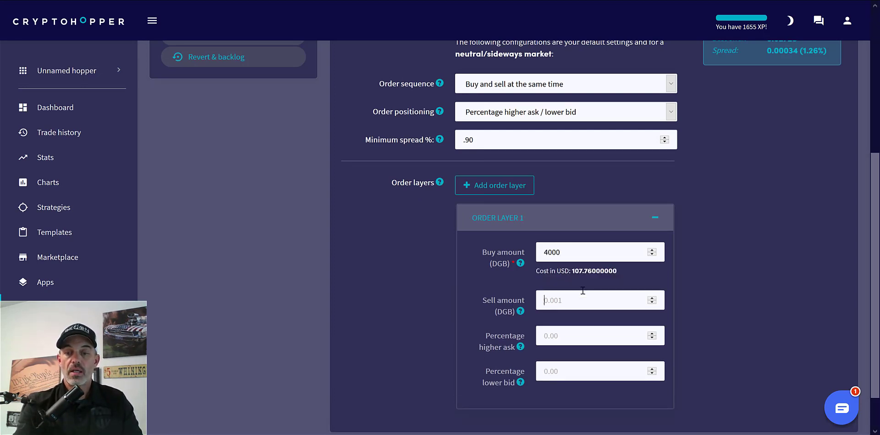
text(4000)
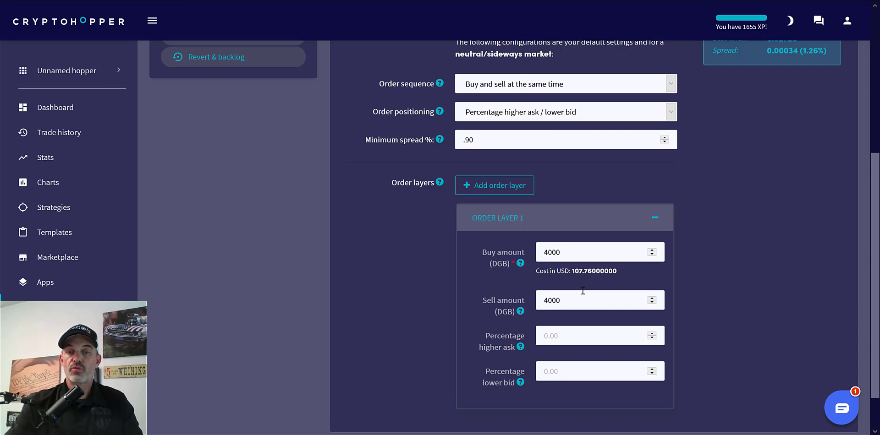
click(437, 328)
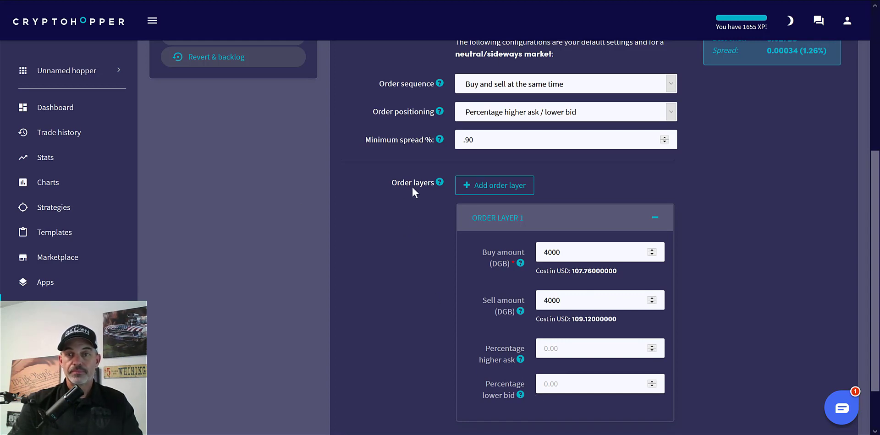
- Review the autocancel options and their explanations, plus the stop-loss and the revert and backlog settings
drag(873, 209, 830, 134)
click(249, 123)
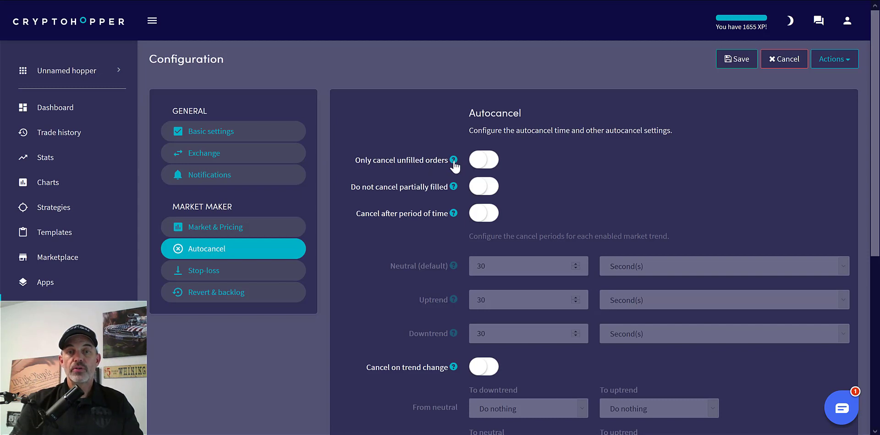
mouse_move(454, 166)
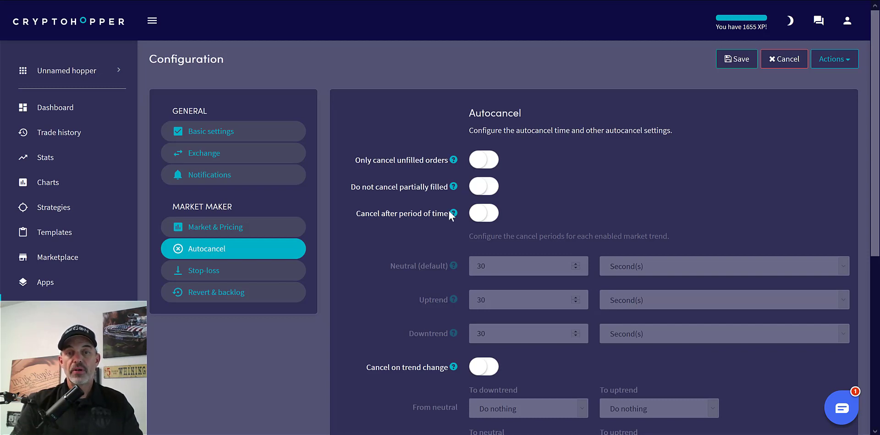
mouse_move(454, 214)
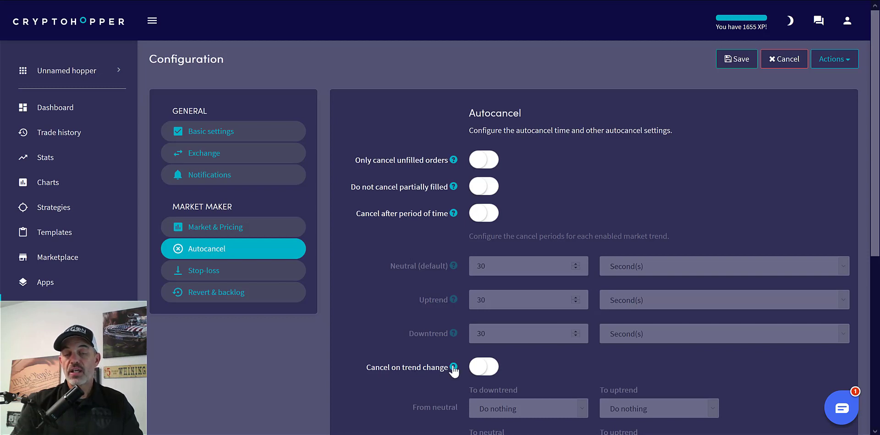
mouse_move(454, 368)
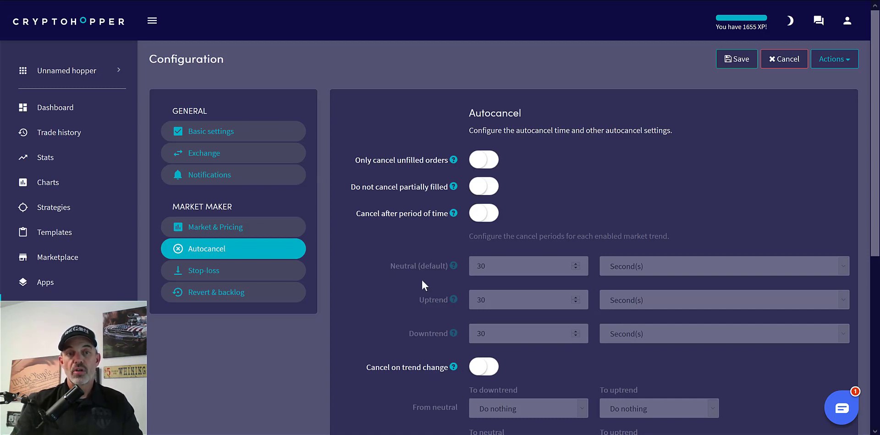
click(281, 271)
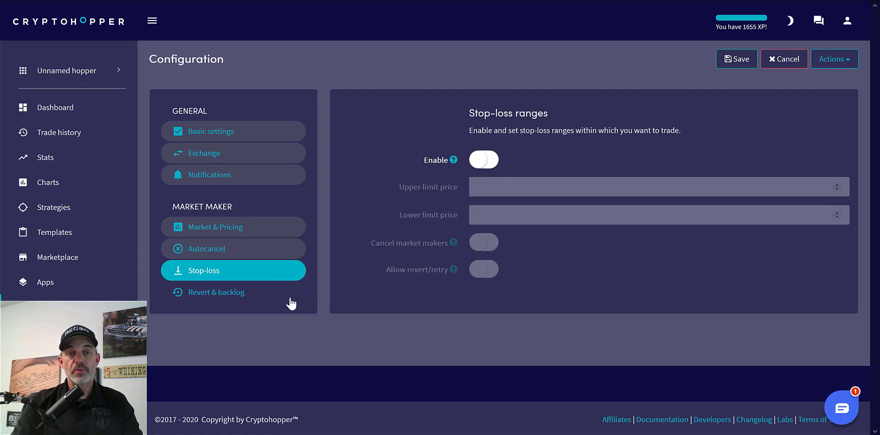
click(253, 294)
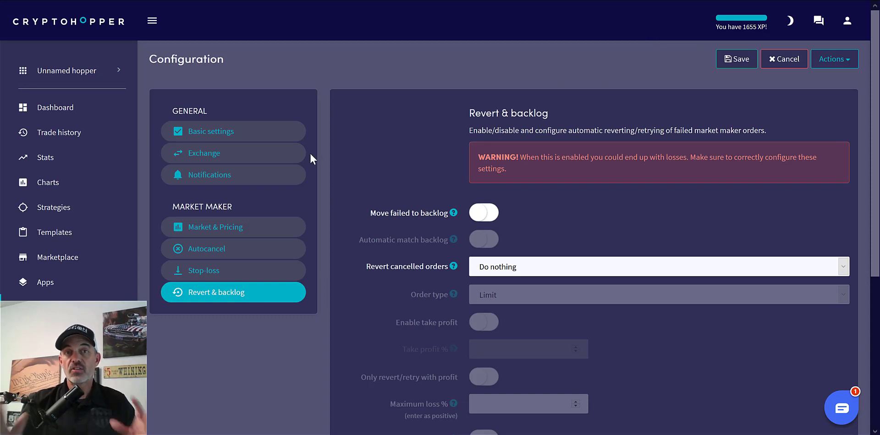
- Recheck the basic, exchange and notification settings, and the chosen market with its spread
click(285, 141)
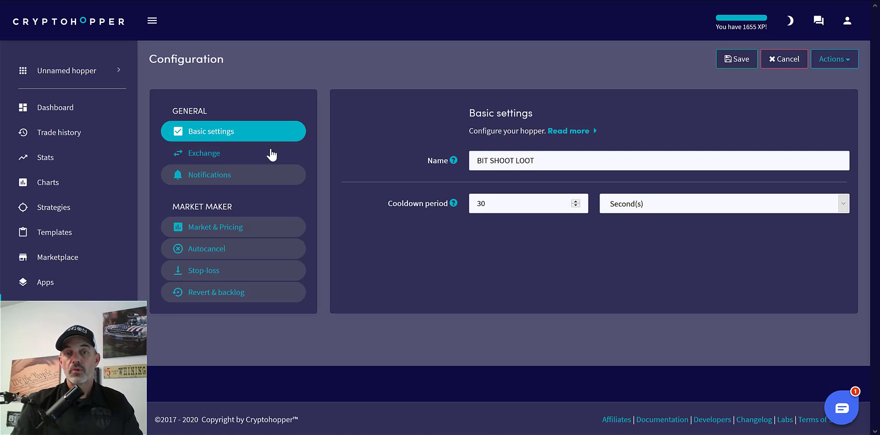
click(271, 155)
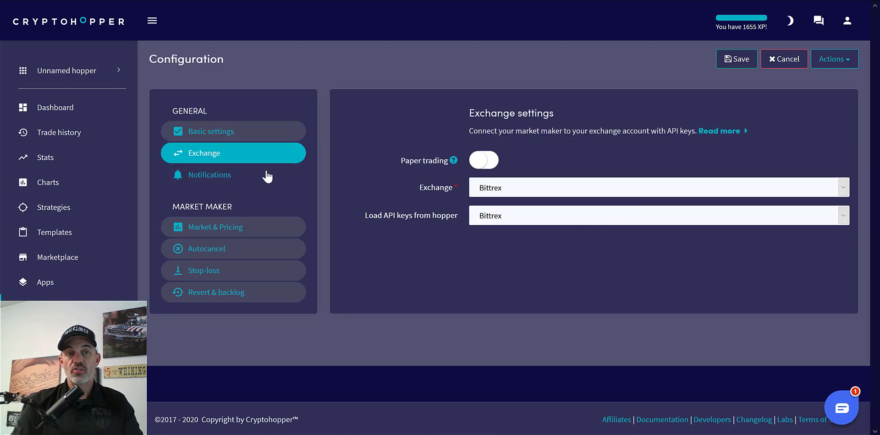
click(268, 176)
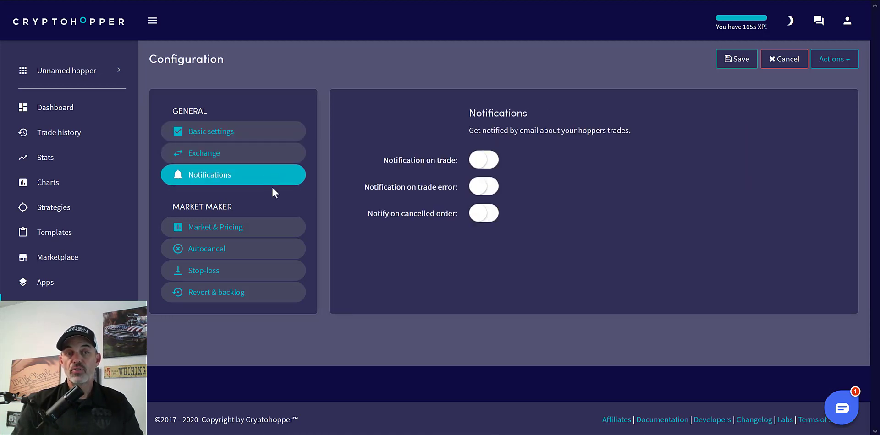
click(261, 229)
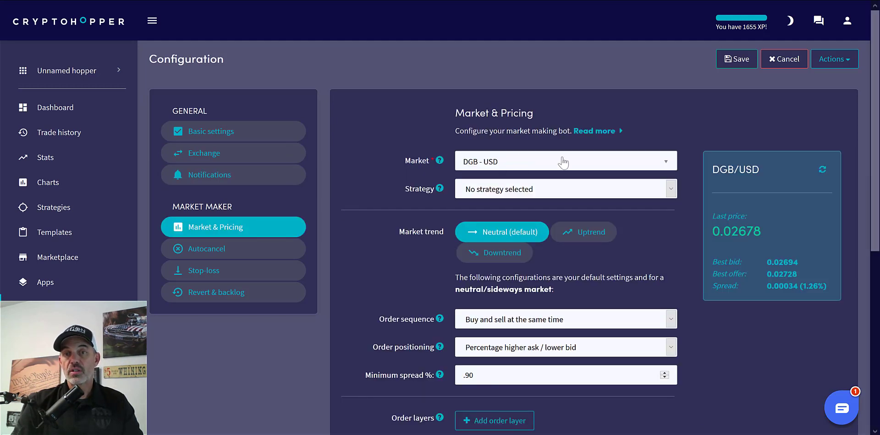
click(669, 164)
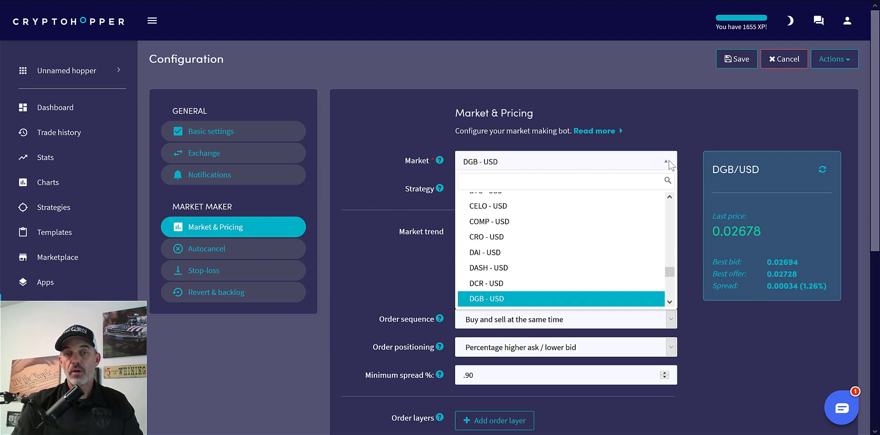
click(670, 164)
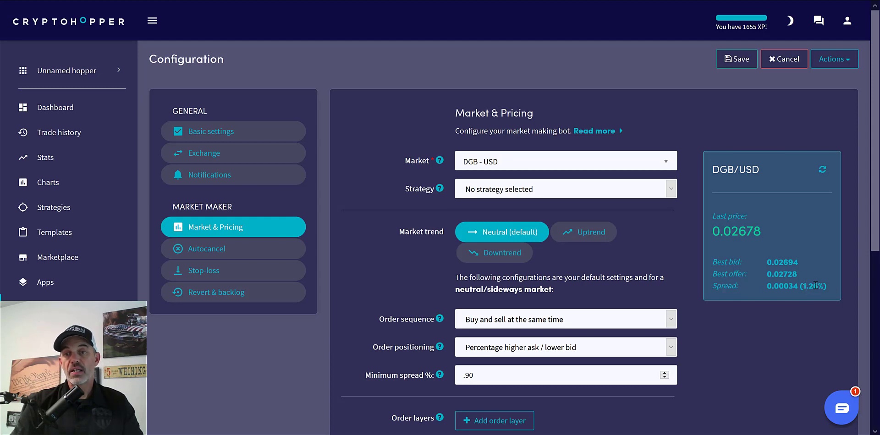
- Check the DGB/USD spread percentage against the minimum spread and order layer settings, and save the hopper configuration
drag(804, 286, 824, 287)
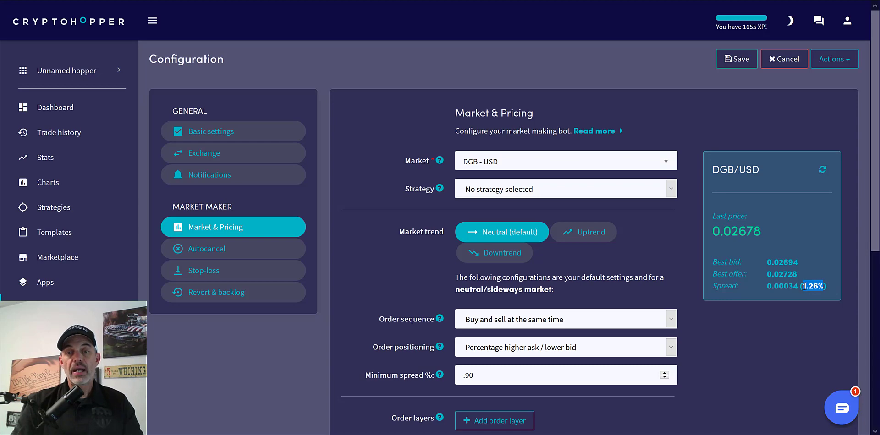
drag(874, 225, 871, 253)
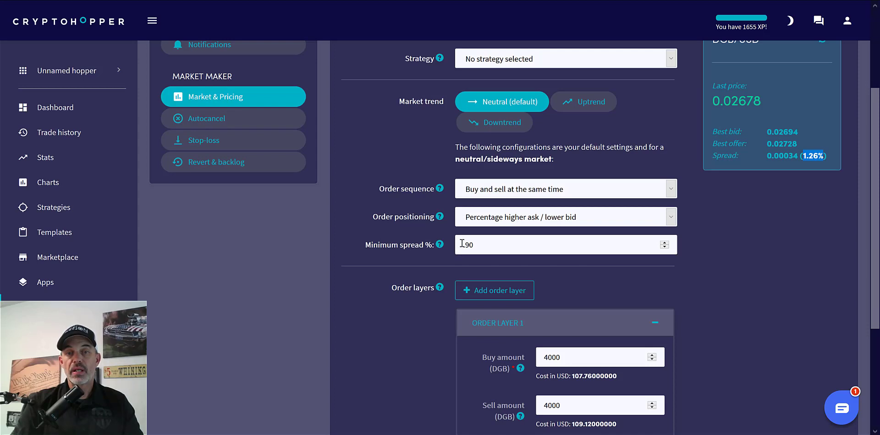
scroll(521, 222, down, 2)
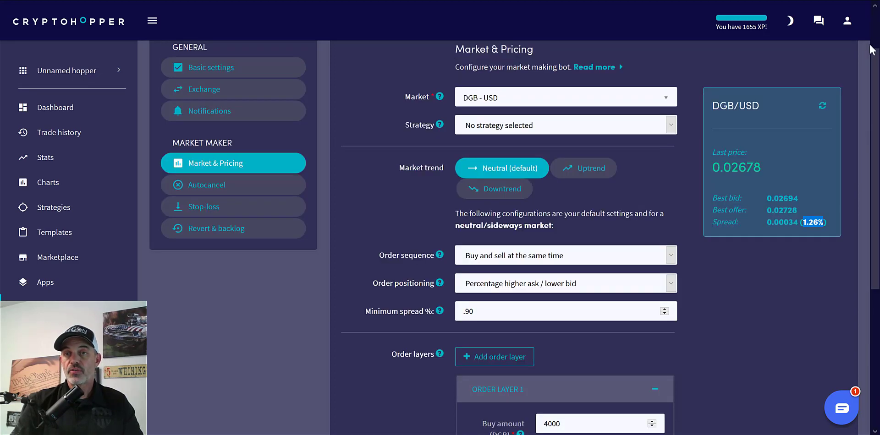
drag(875, 201, 847, 31)
click(736, 58)
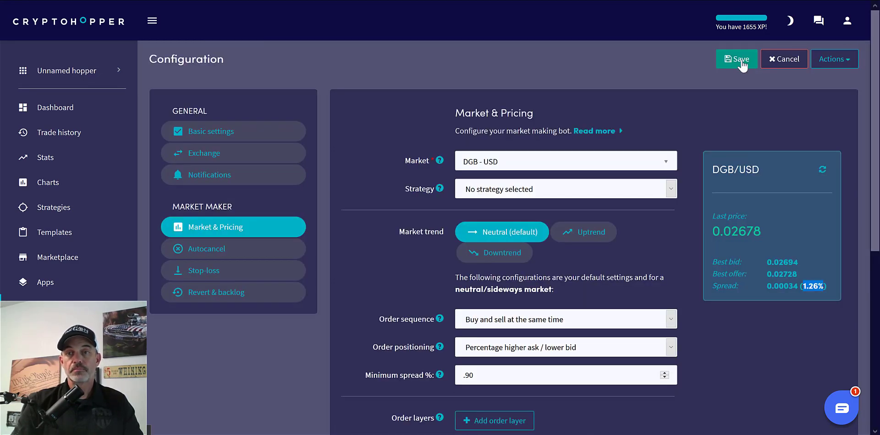
- Open the hopper's dashboard and review its order book, latest trades, output log, market trend and hopper status
click(67, 111)
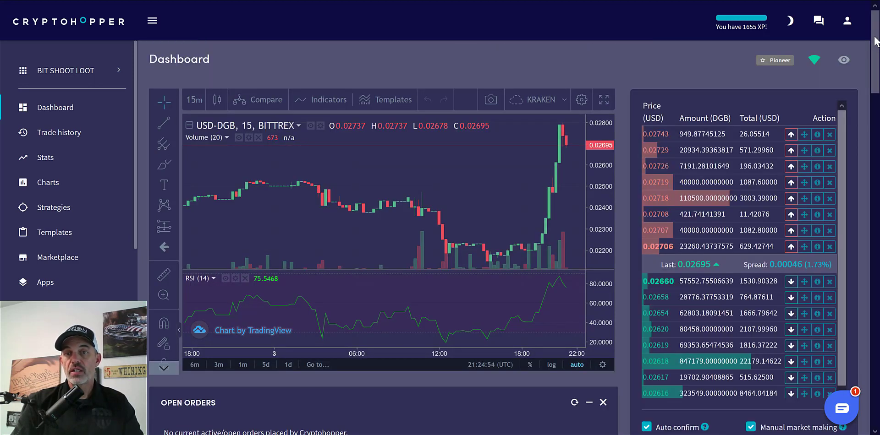
drag(875, 42, 876, 123)
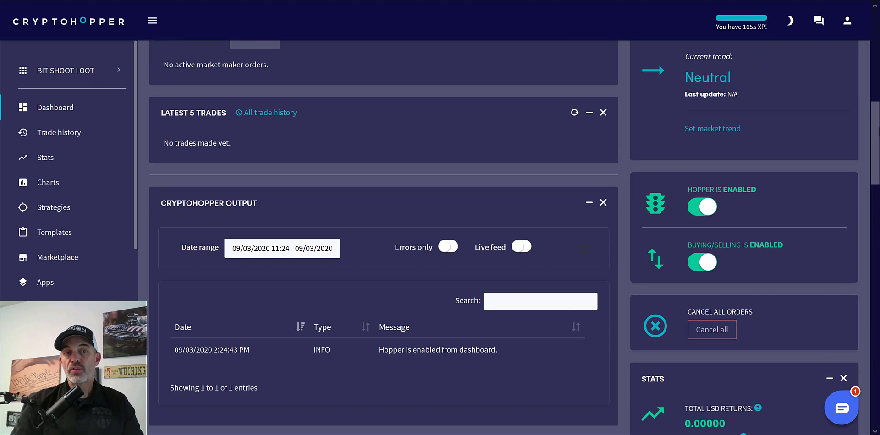
drag(878, 133, 871, 33)
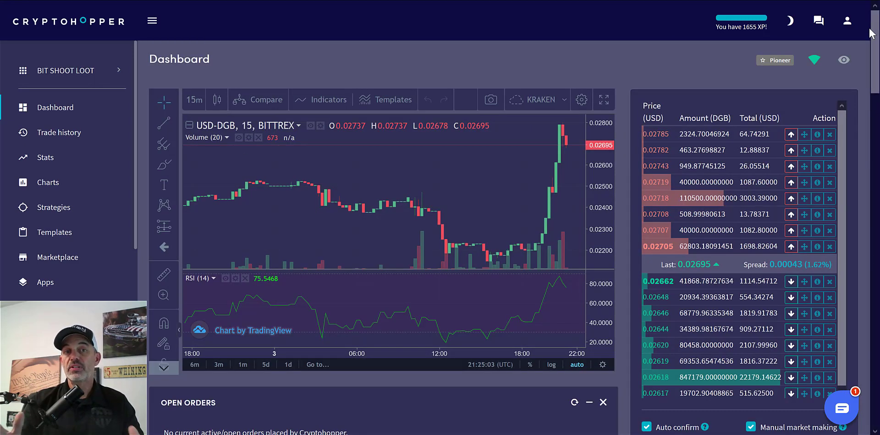